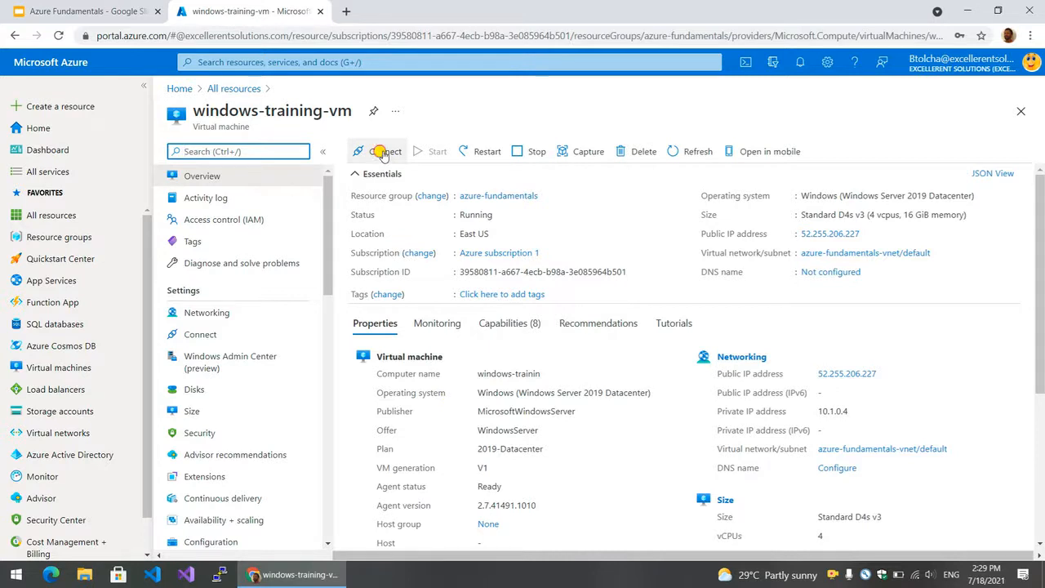
Copy the public IP address of windows-training-vm and load it in a new browser tab.
{"action": "left_click", "coordinate": [383, 153]}
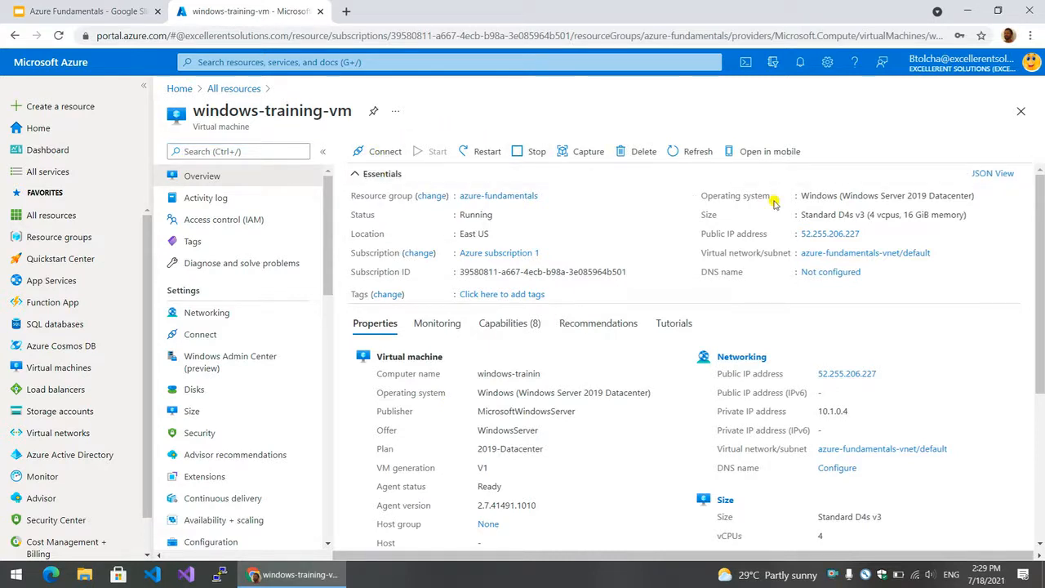
{"action": "left_click", "coordinate": [867, 234]}
{"action": "left_click", "coordinate": [347, 11]}
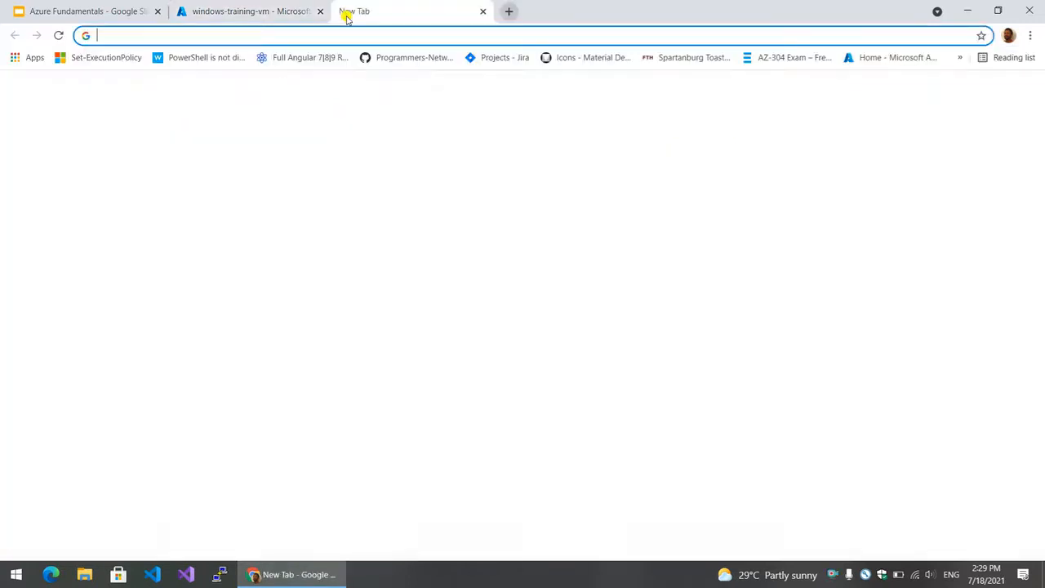
{"action": "key", "text": "ctrl+v"}
{"action": "key", "text": "Return"}
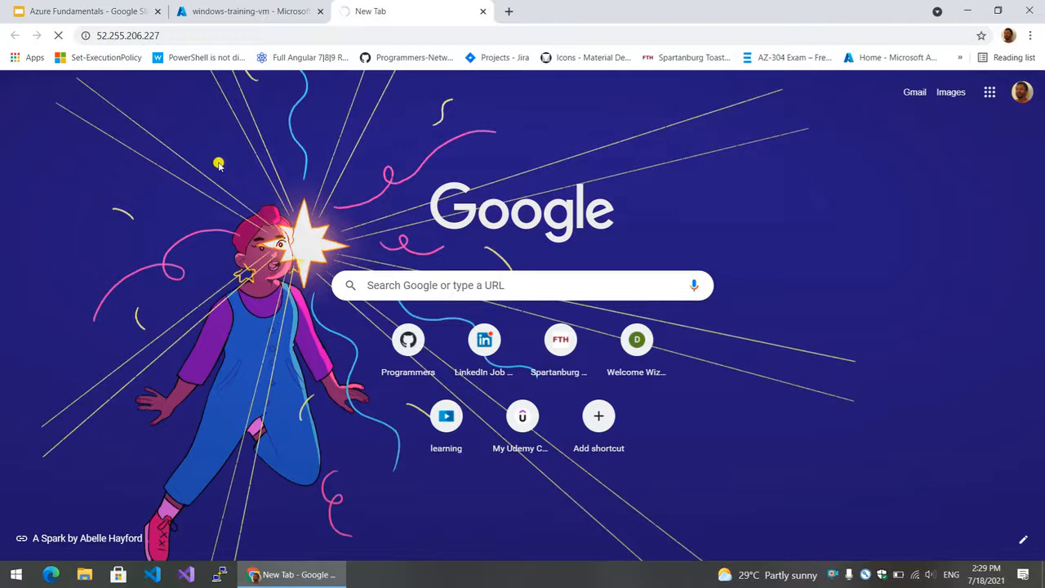
Return to the virtual machine in the Azure portal and examine all columns of its inbound port rules under Networking.
{"action": "left_click", "coordinate": [255, 6]}
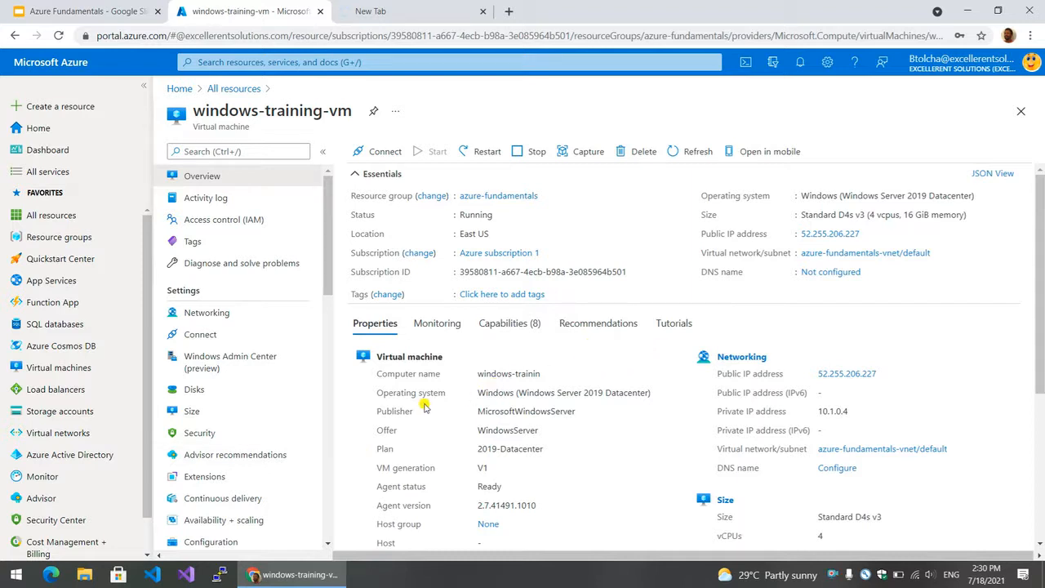
{"action": "left_click", "coordinate": [247, 314]}
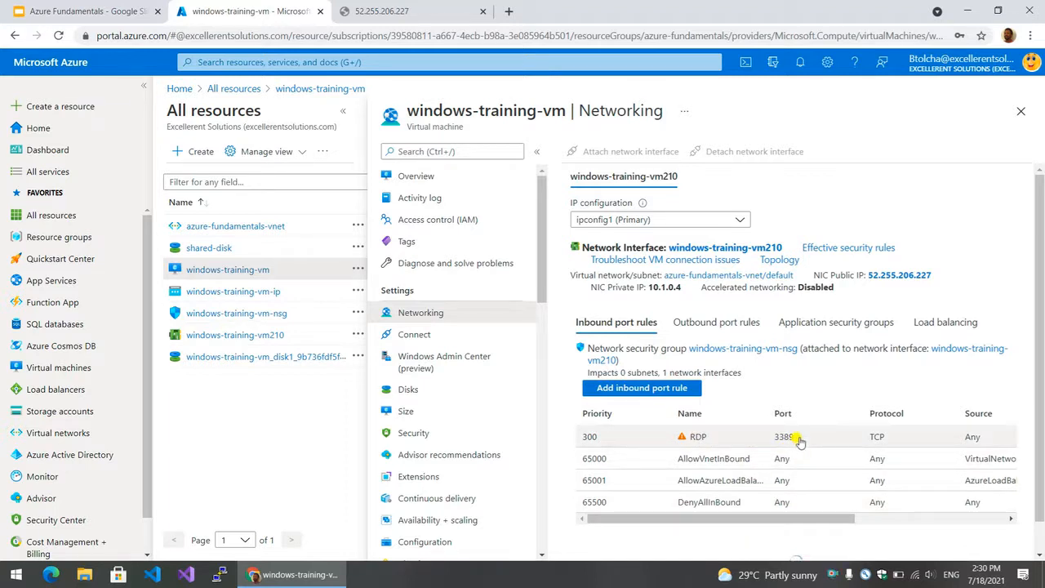
{"action": "left_click_drag", "start_coordinate": [793, 518], "coordinate": [976, 531]}
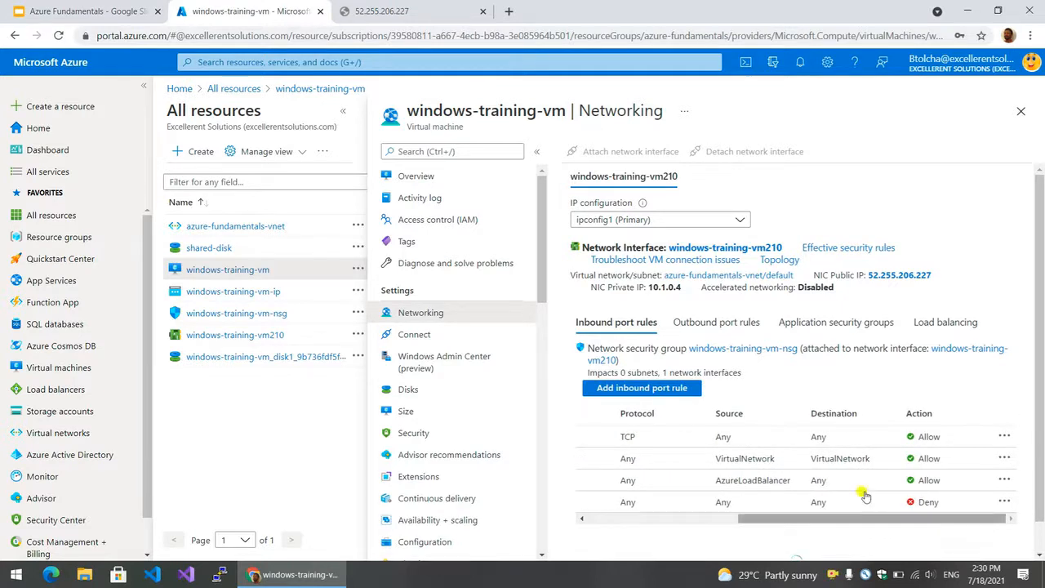
{"action": "left_click_drag", "start_coordinate": [860, 516], "coordinate": [698, 522]}
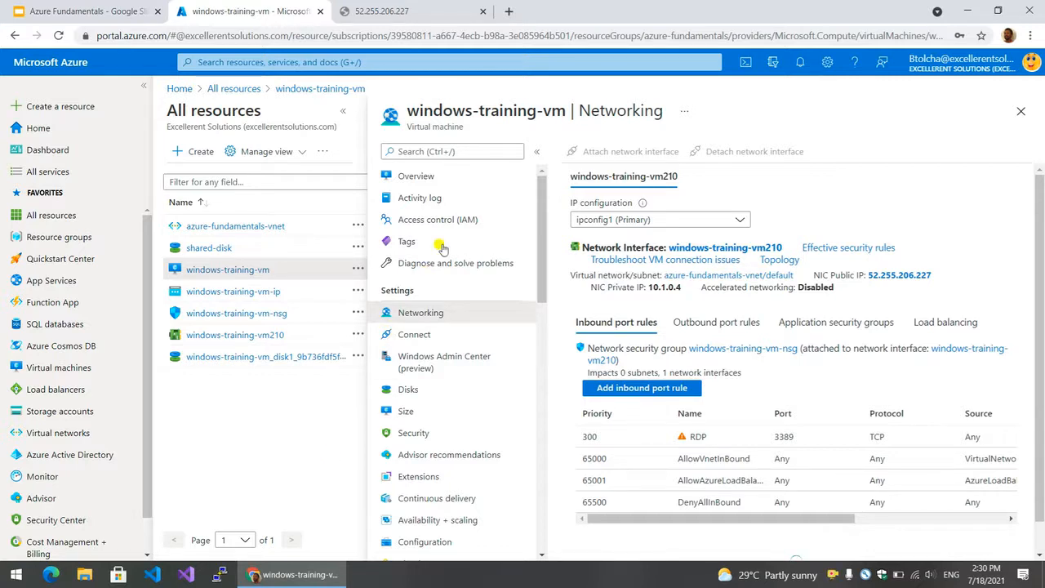
Download the RDP file for windows-training-vm using its public IP and port 3389, open it and accept the connection to the unknown publisher.
{"action": "left_click", "coordinate": [449, 174]}
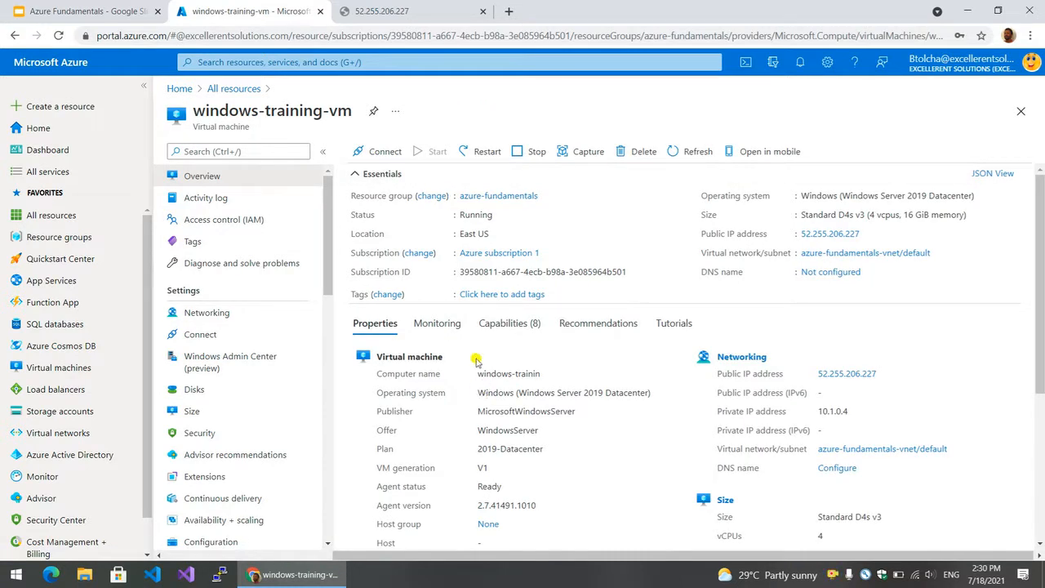
{"action": "left_click", "coordinate": [387, 155]}
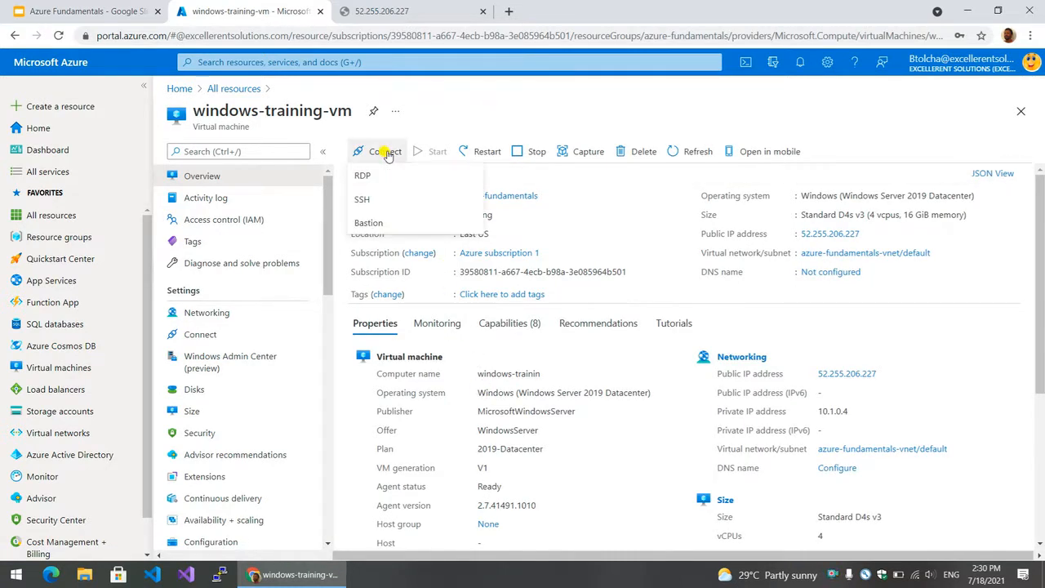
{"action": "left_click", "coordinate": [383, 172]}
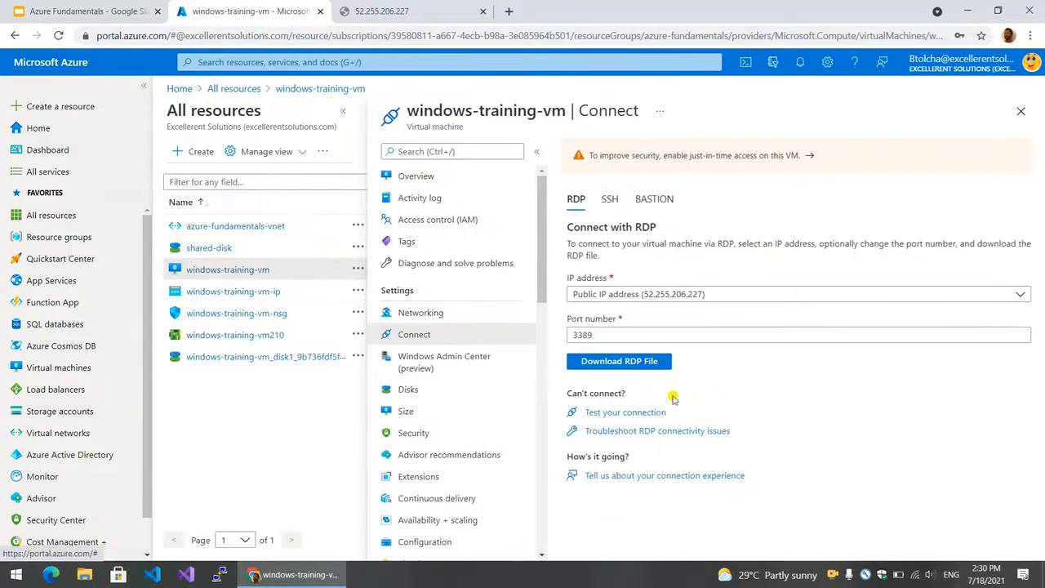
{"action": "left_click", "coordinate": [658, 361]}
{"action": "left_click", "coordinate": [33, 542]}
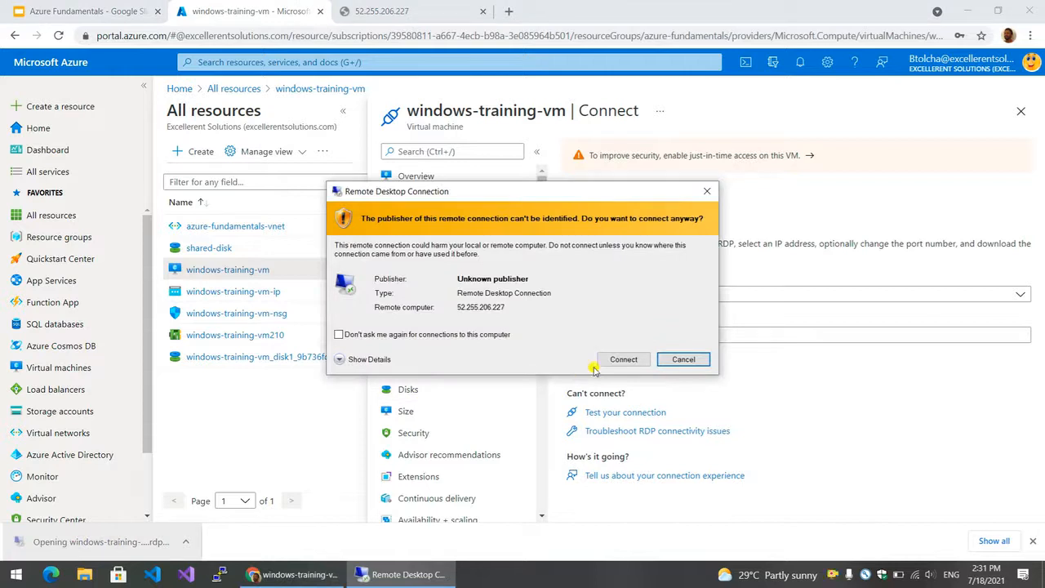
{"action": "left_click", "coordinate": [614, 361]}
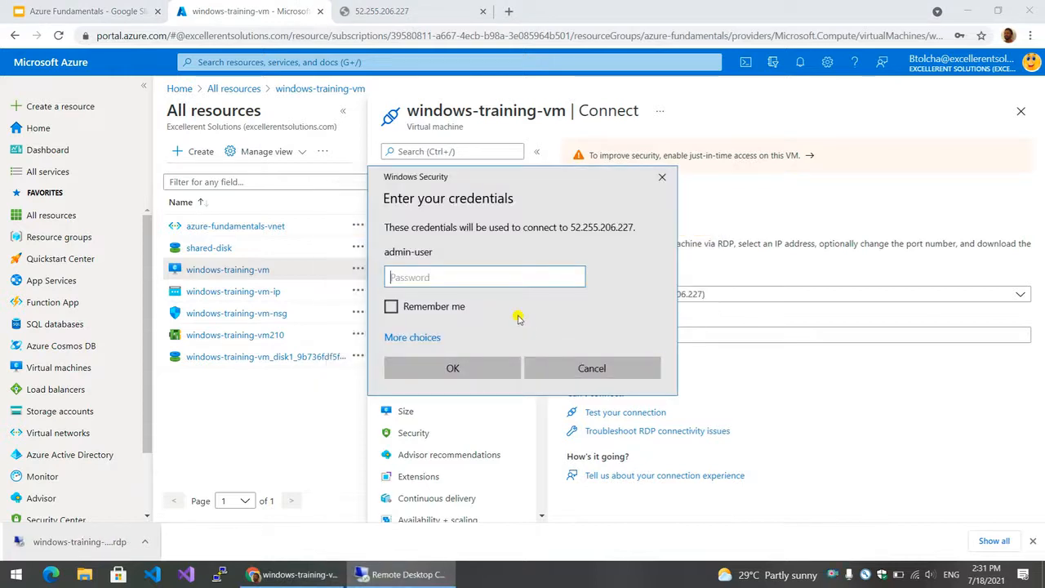
Enter the admin-user account password and complete the remote desktop sign-in to the virtual machine.
{"action": "type", "text": "P"}
{"action": "type", "text": "•••••••"}
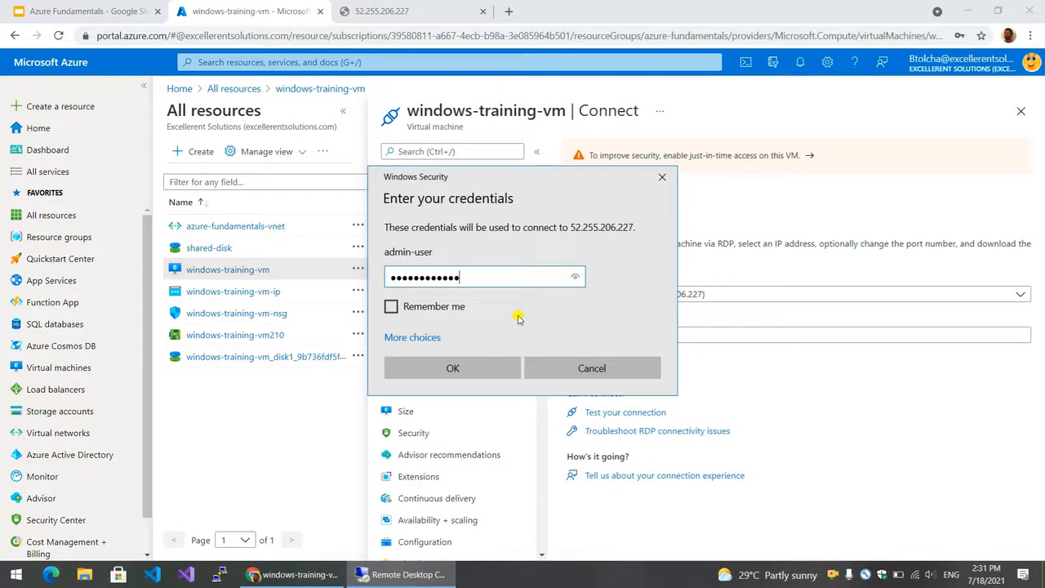
{"action": "key", "text": "Return"}
{"action": "left_click", "coordinate": [568, 396]}
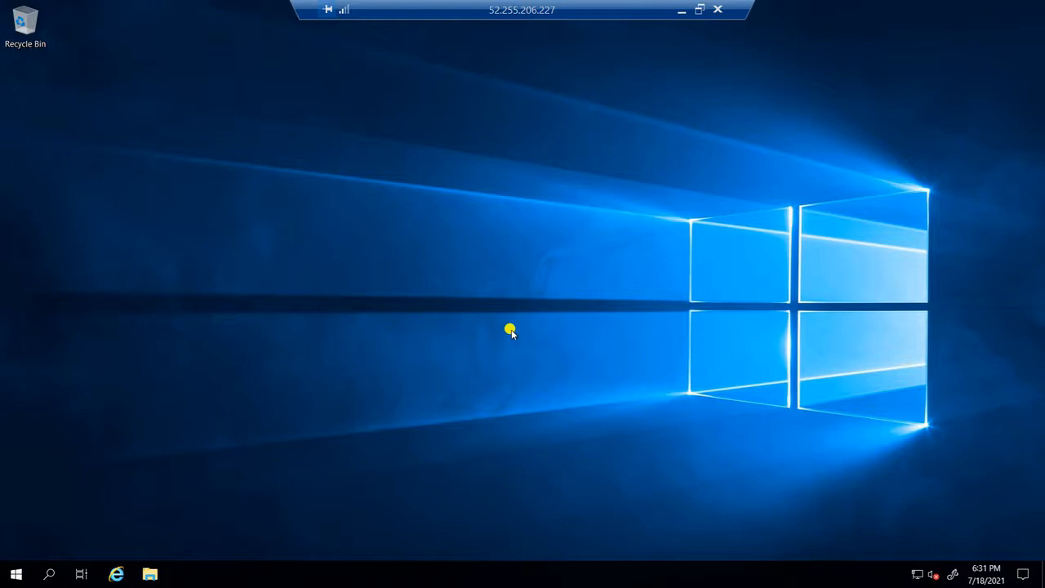
Search for "server" on the remote machine and launch Server Manager.
{"action": "right_click", "coordinate": [342, 332]}
{"action": "left_click", "coordinate": [319, 375]}
{"action": "key", "text": "super"}
{"action": "type", "text": "server"}
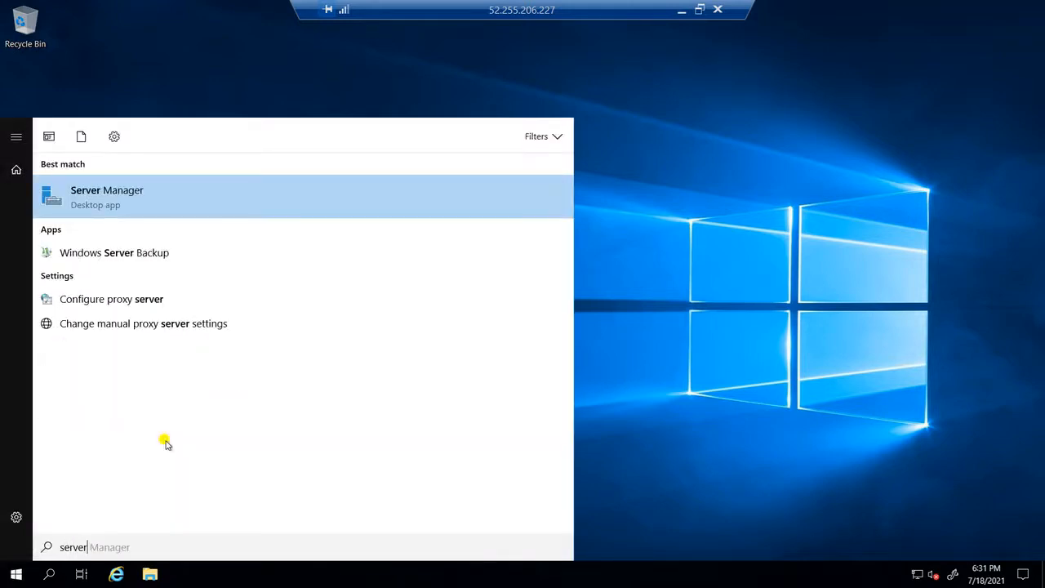
{"action": "left_click", "coordinate": [127, 194]}
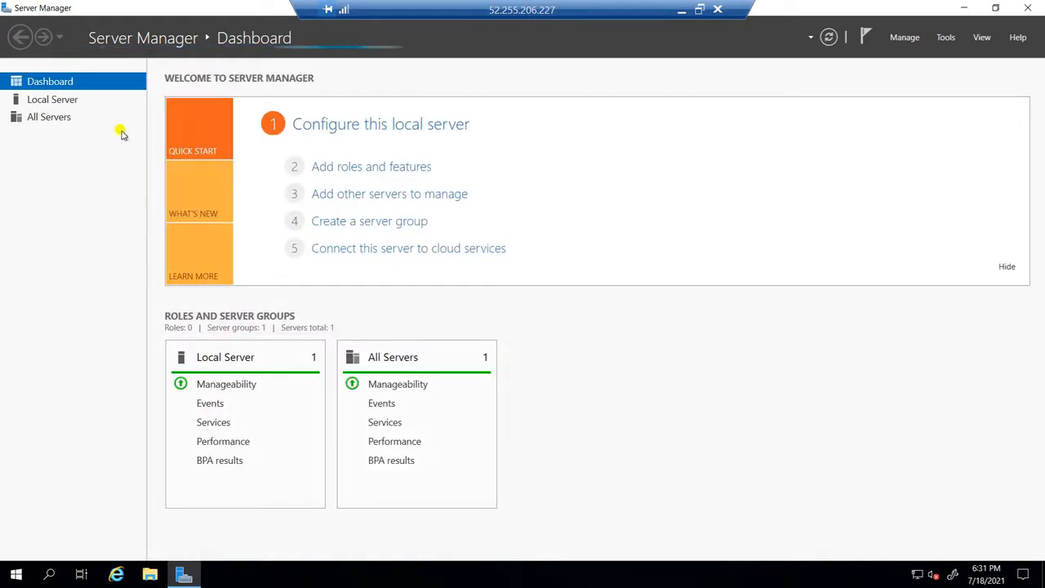
Look through the All Servers, Local Server and File and Storage Services pages, and return to the Dashboard.
{"action": "left_click", "coordinate": [50, 117]}
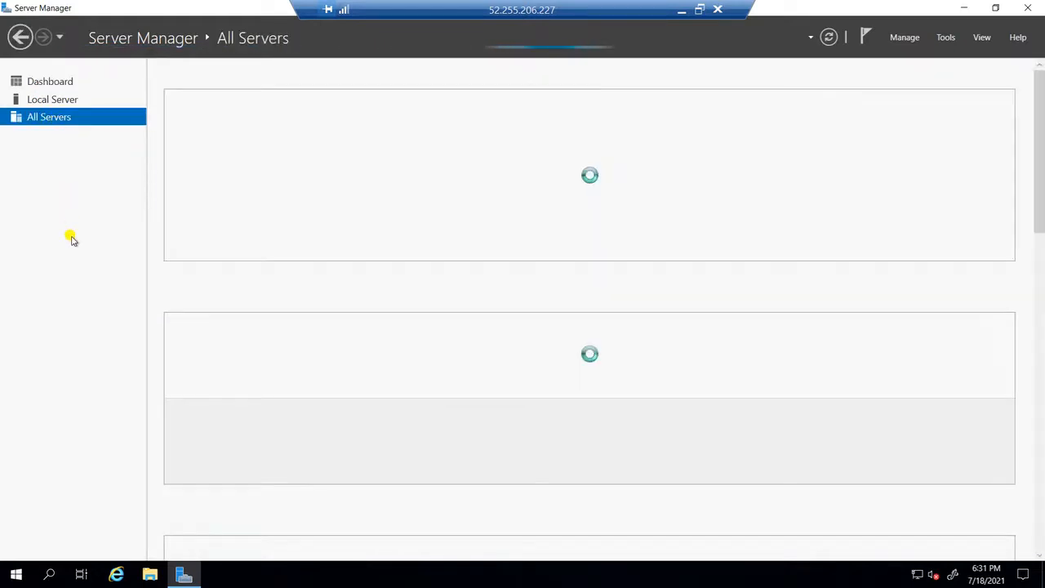
{"action": "left_click", "coordinate": [63, 99]}
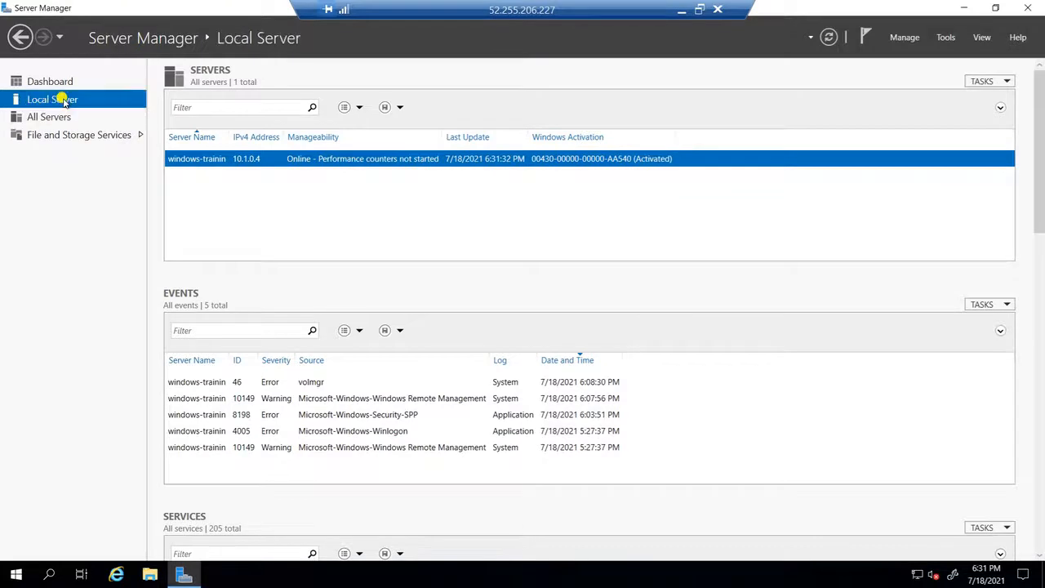
{"action": "left_click", "coordinate": [60, 119]}
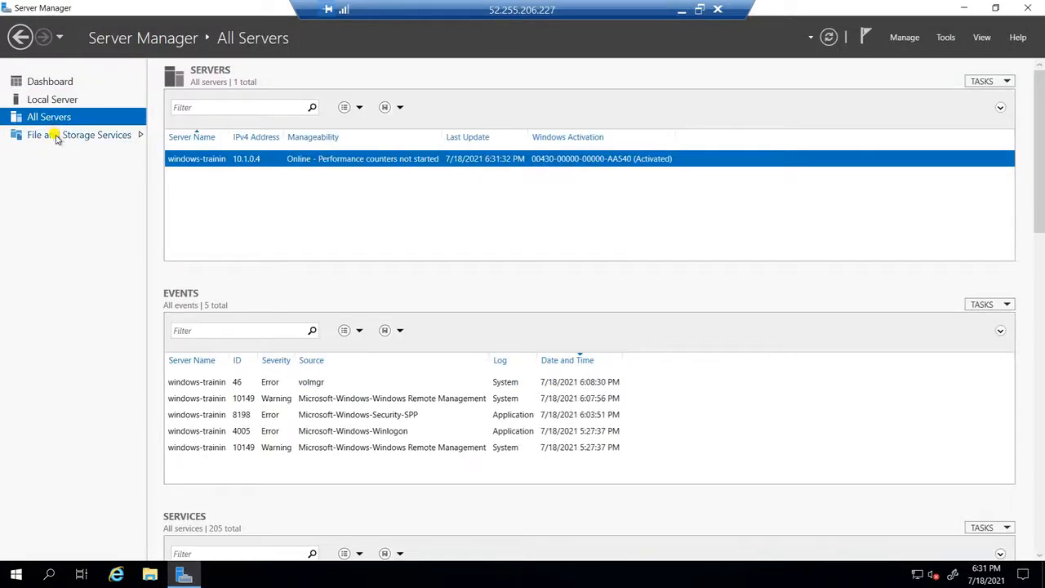
{"action": "left_click", "coordinate": [56, 136]}
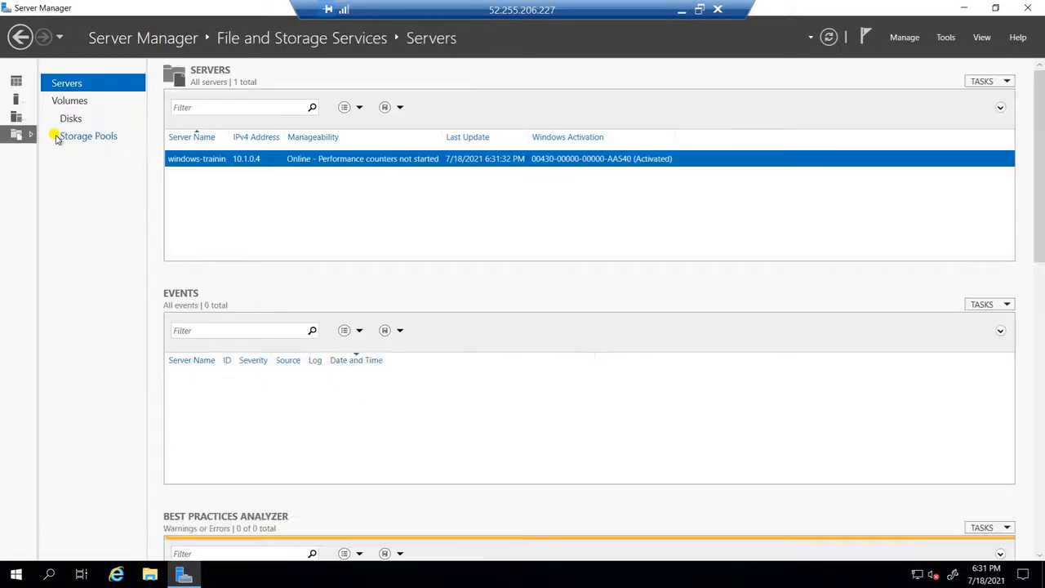
{"action": "left_click", "coordinate": [18, 84]}
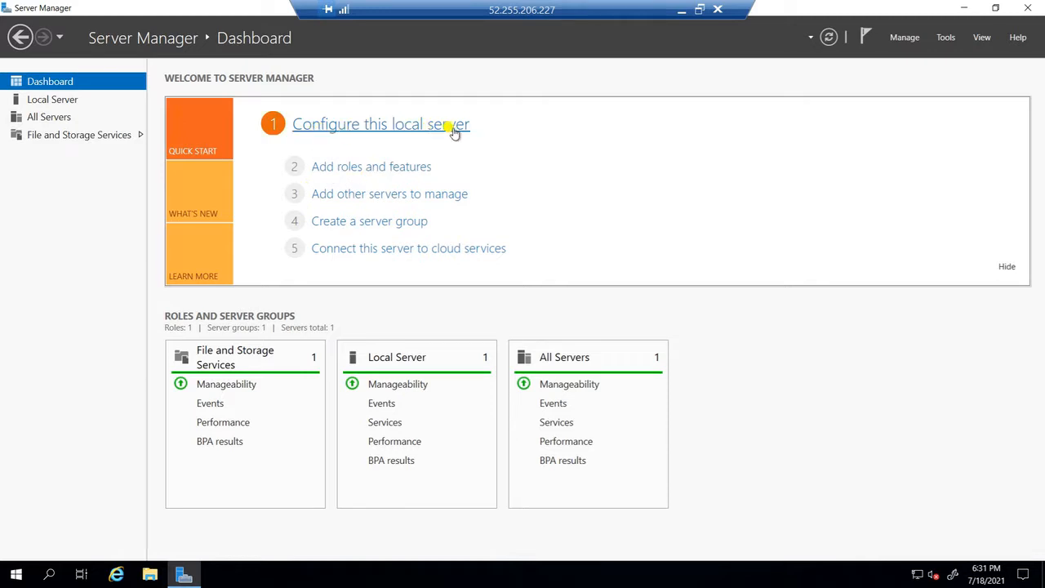
Start adding roles and features with a role-based or feature-based installation, choosing windows-trainin from the server pool as the destination.
{"action": "left_click", "coordinate": [361, 169]}
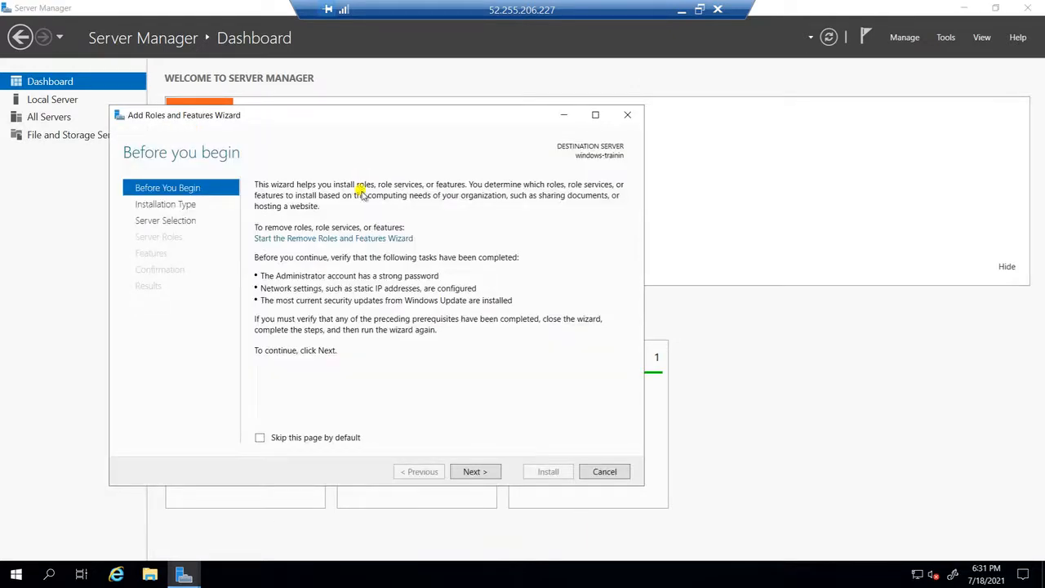
{"action": "left_click", "coordinate": [477, 473]}
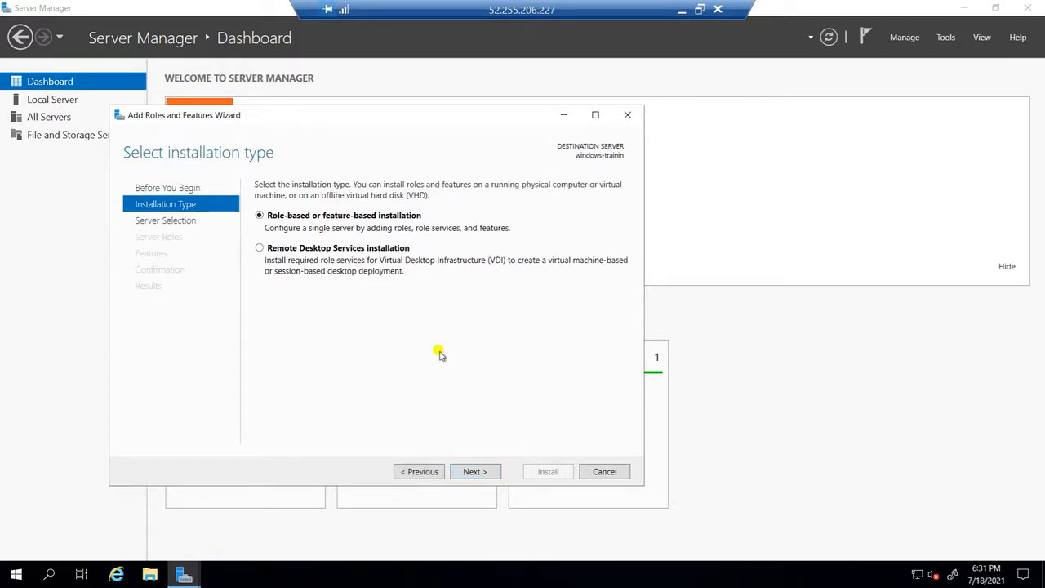
{"action": "left_click", "coordinate": [478, 475]}
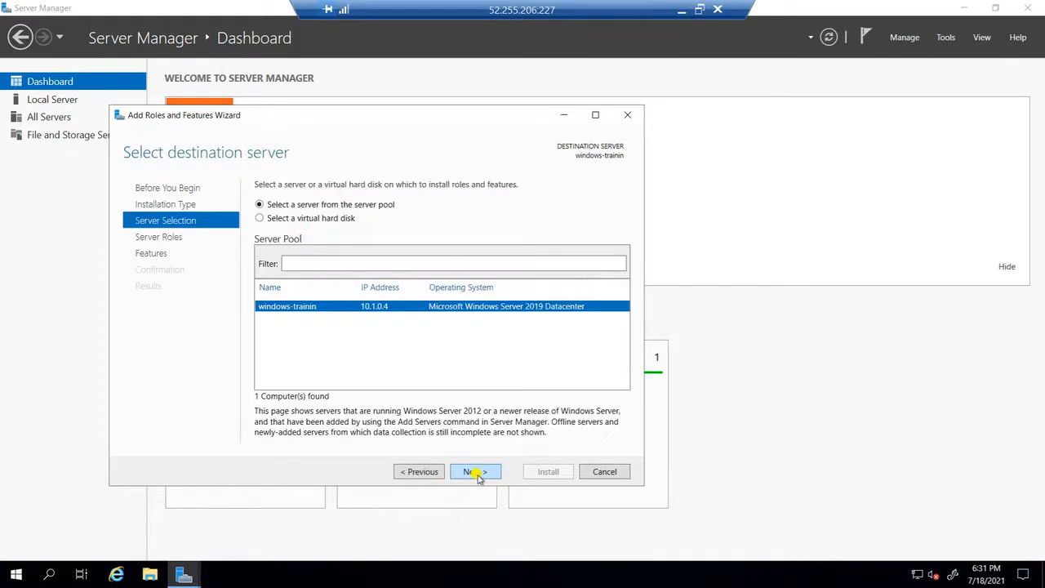
{"action": "left_click", "coordinate": [478, 474]}
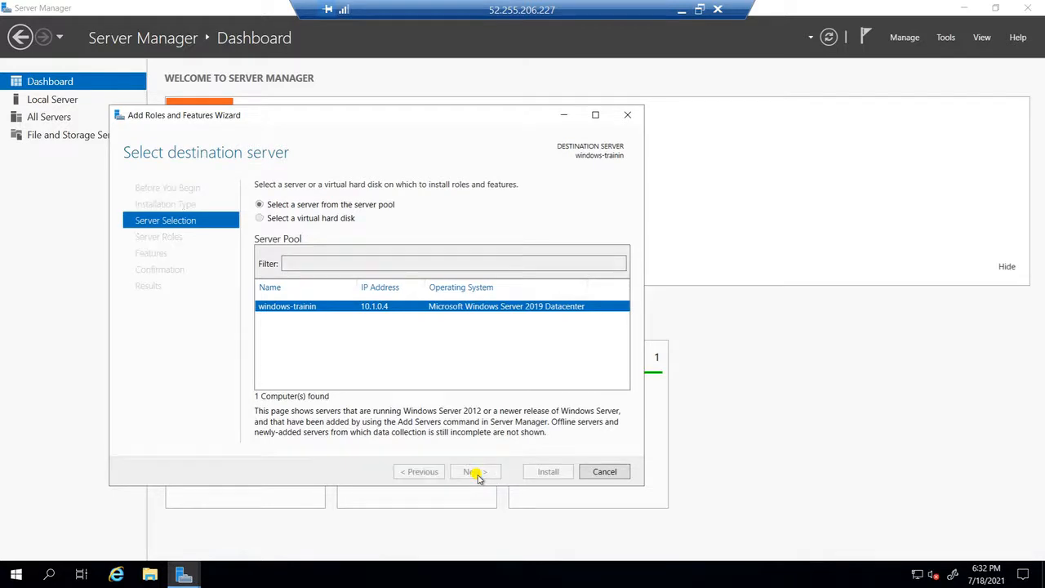
Select the Web Server (IIS) role with its required management tools and proceed to the feature selection.
{"action": "scroll", "coordinate": [405, 369], "scroll_direction": "down", "scroll_amount": 1}
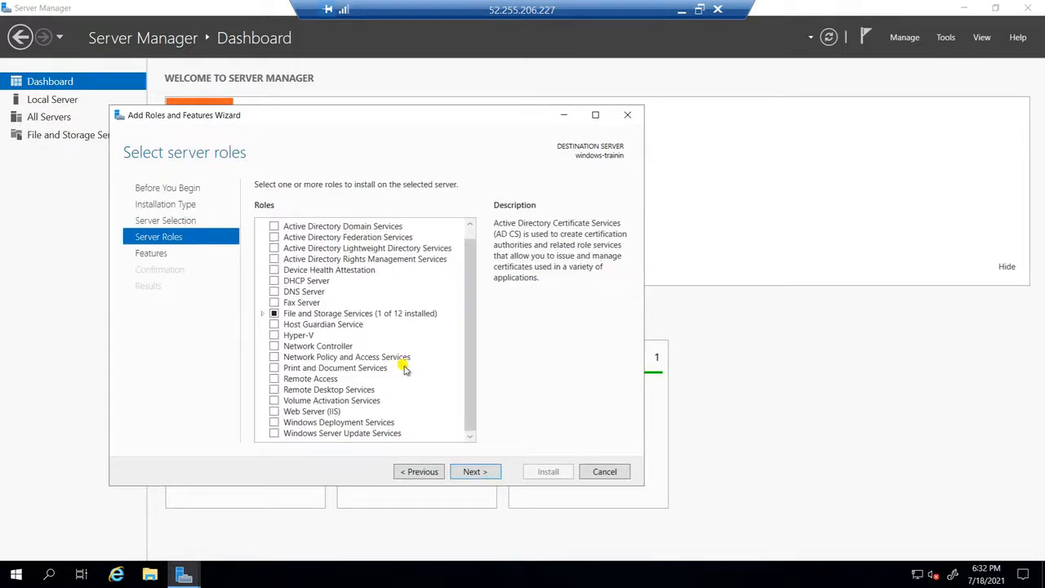
{"action": "left_click", "coordinate": [274, 411]}
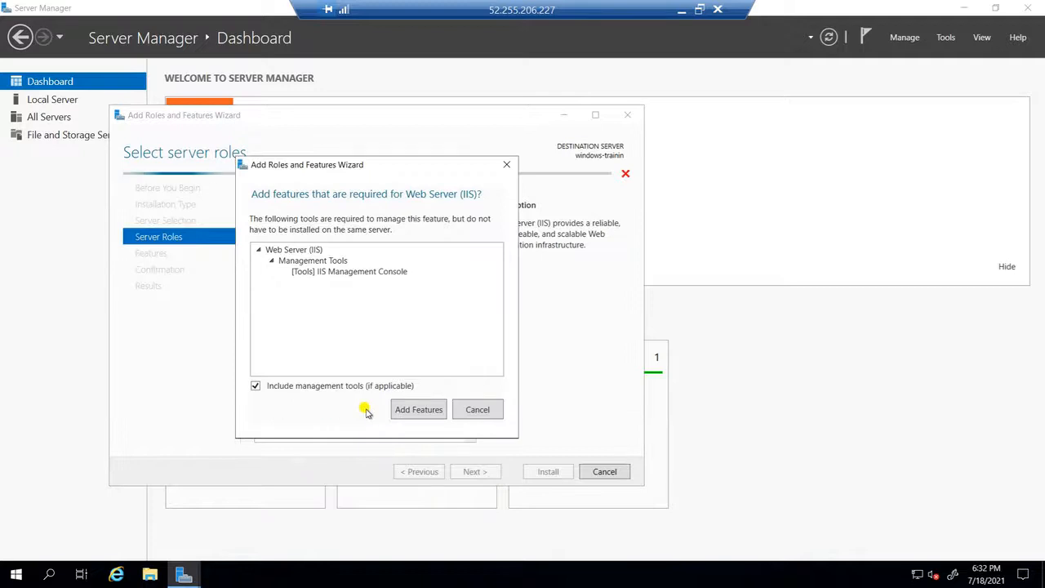
{"action": "left_click", "coordinate": [426, 412]}
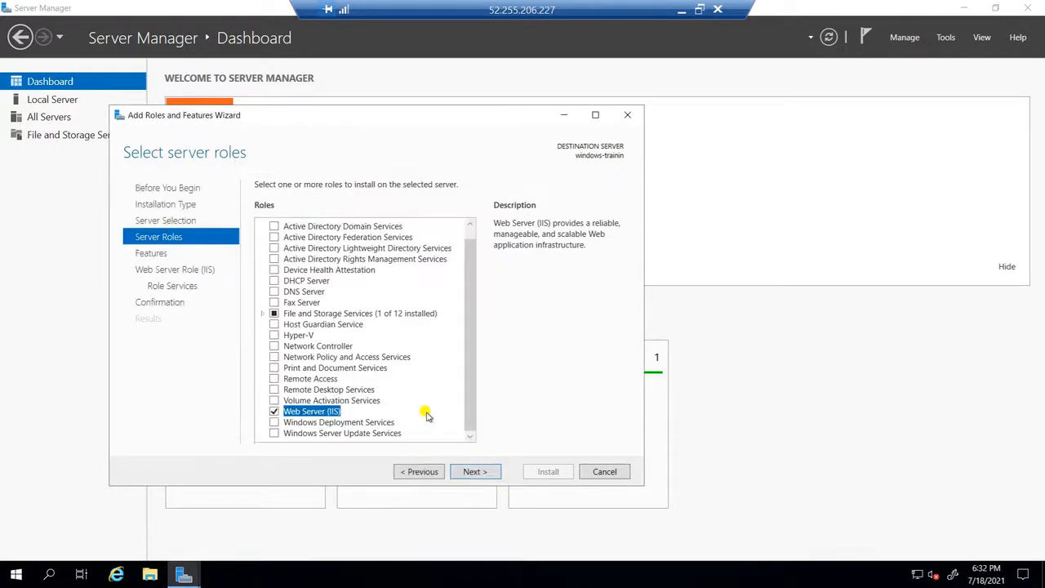
{"action": "left_click", "coordinate": [481, 472]}
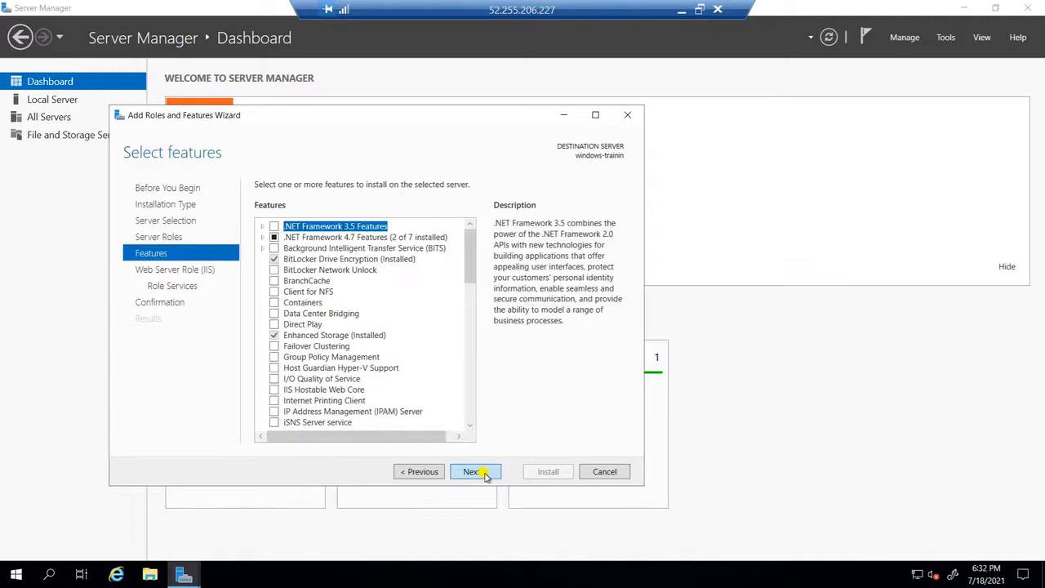
Review the available features, expand .NET Framework 3.5 Features, and continue to the Web Server Role (IIS) page without adding any feature.
{"action": "scroll", "coordinate": [401, 336], "scroll_direction": "down", "scroll_amount": 8}
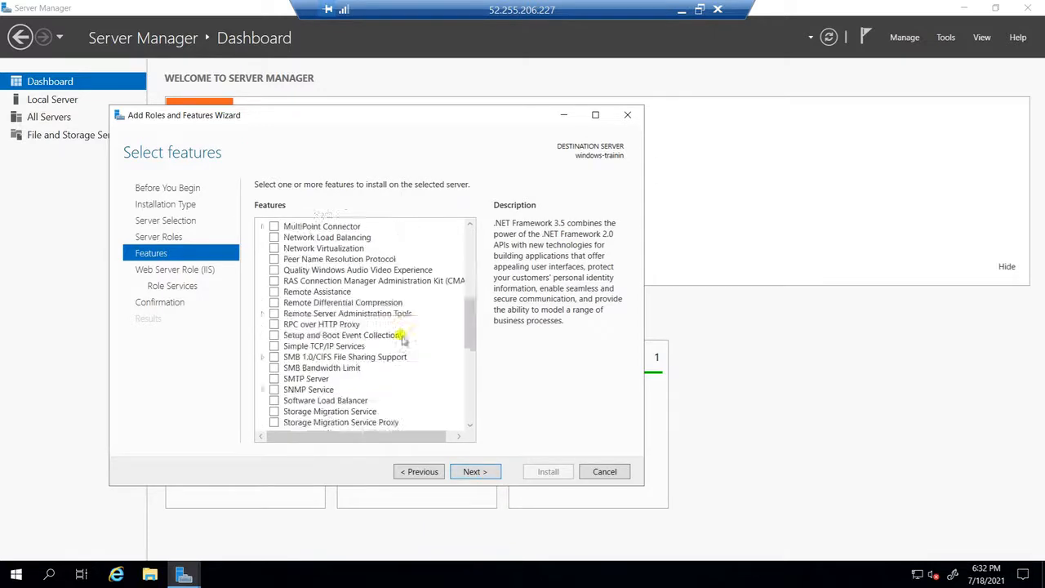
{"action": "scroll", "coordinate": [402, 339], "scroll_direction": "down", "scroll_amount": 8}
{"action": "scroll", "coordinate": [405, 347], "scroll_direction": "up", "scroll_amount": 16}
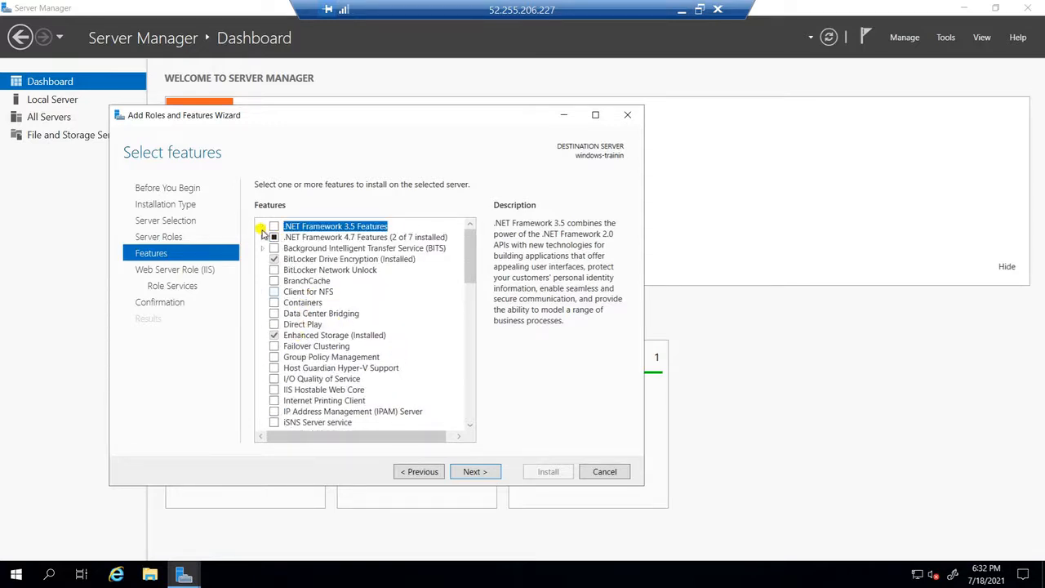
{"action": "left_click", "coordinate": [262, 227]}
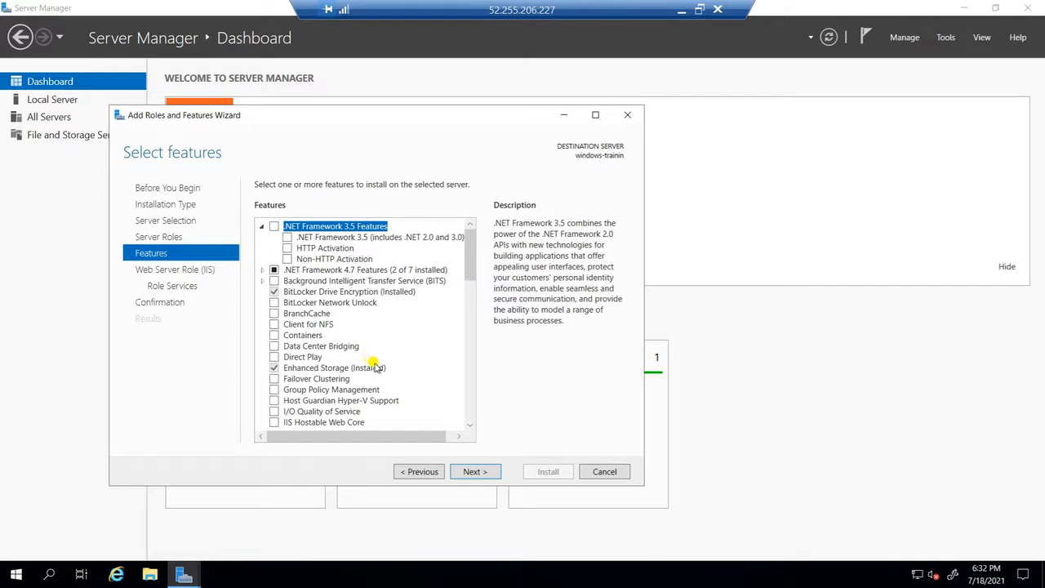
{"action": "scroll", "coordinate": [374, 365], "scroll_direction": "down", "scroll_amount": 20}
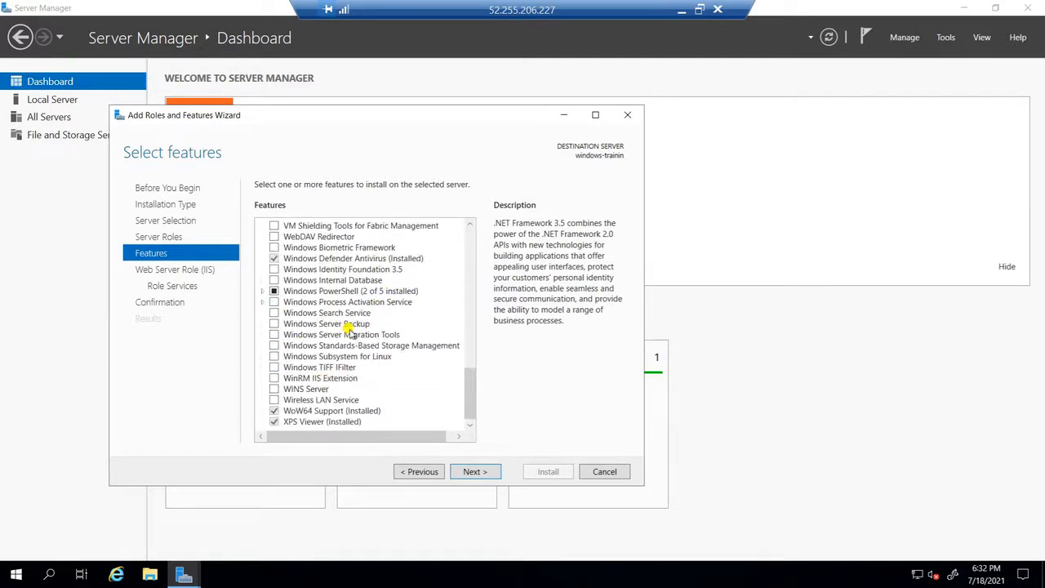
{"action": "scroll", "coordinate": [395, 337], "scroll_direction": "up", "scroll_amount": 20}
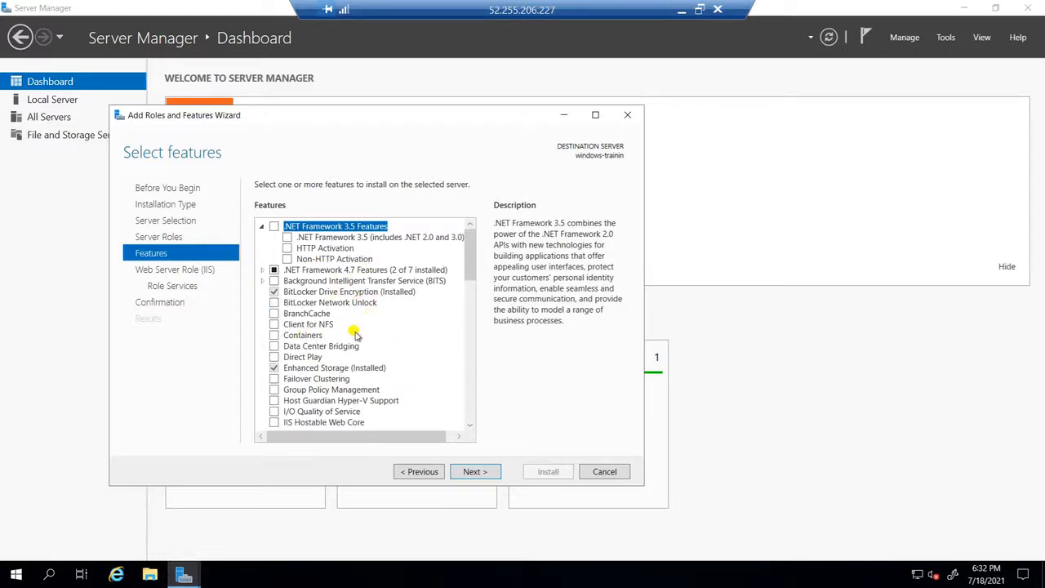
{"action": "left_click", "coordinate": [476, 472]}
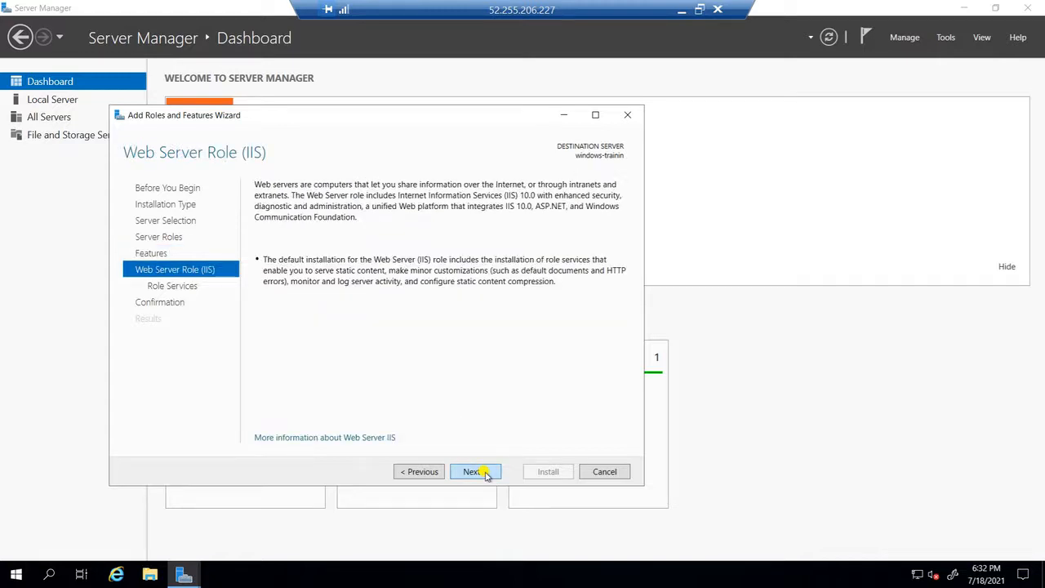
Return to the feature selection and add HTTP Activation with its required features and Non-HTTP Activation under .NET Framework 3.5 Features.
{"action": "left_click", "coordinate": [434, 472]}
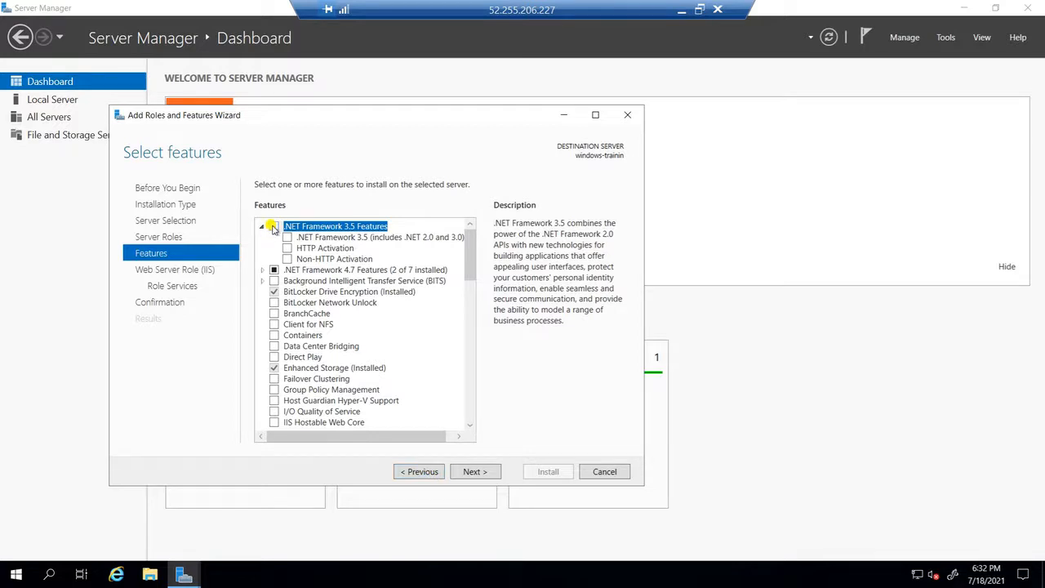
{"action": "left_click", "coordinate": [286, 247]}
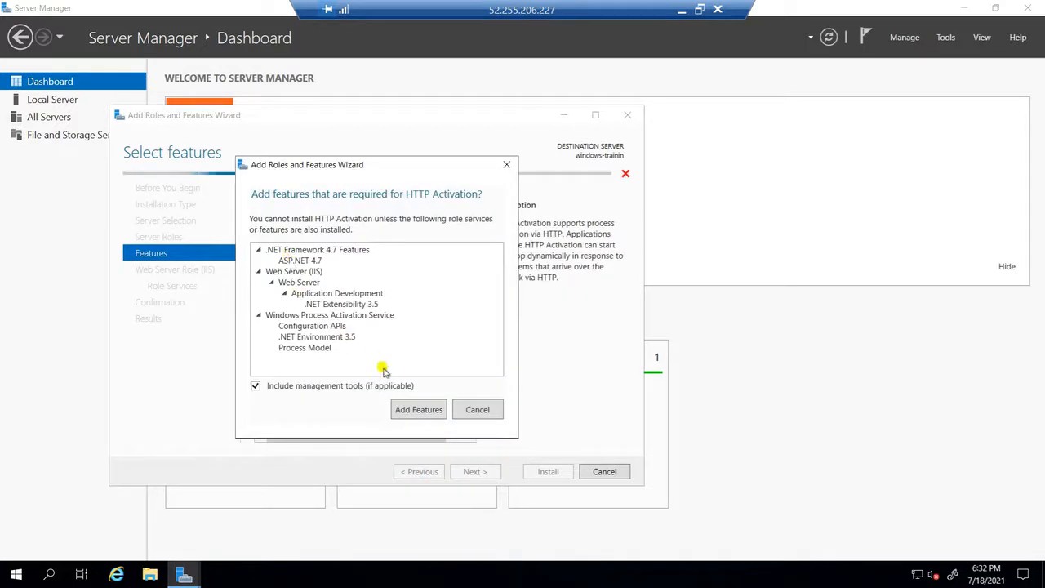
{"action": "left_click", "coordinate": [410, 413]}
{"action": "left_click", "coordinate": [286, 258]}
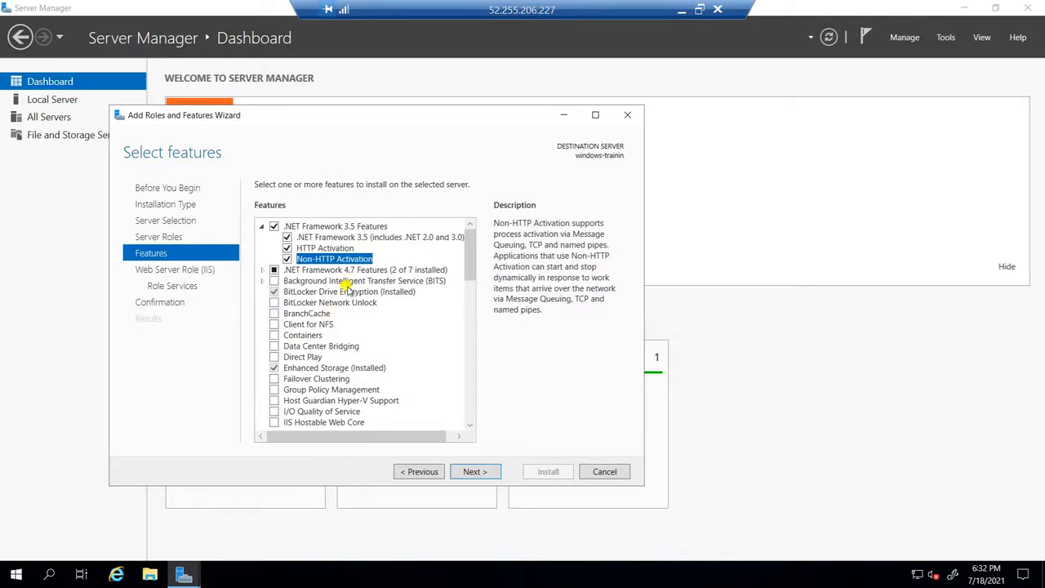
Look through the remaining features without selecting more, and proceed past the Web Server Role (IIS) page to the role services.
{"action": "scroll", "coordinate": [325, 360], "scroll_direction": "down", "scroll_amount": 2}
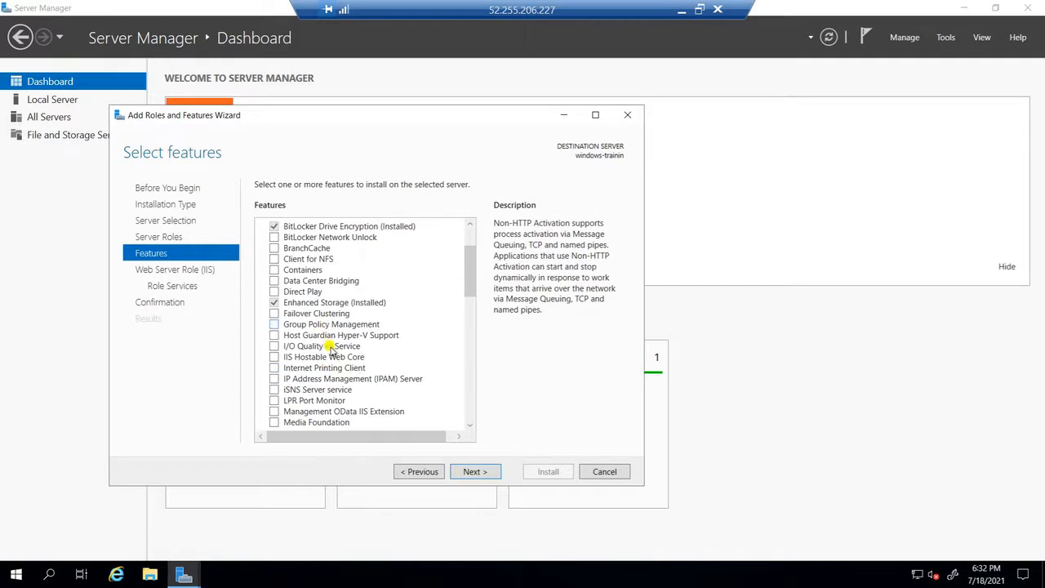
{"action": "scroll", "coordinate": [330, 350], "scroll_direction": "down", "scroll_amount": 2}
{"action": "scroll", "coordinate": [330, 350], "scroll_direction": "down", "scroll_amount": 1}
{"action": "scroll", "coordinate": [331, 350], "scroll_direction": "down", "scroll_amount": 7}
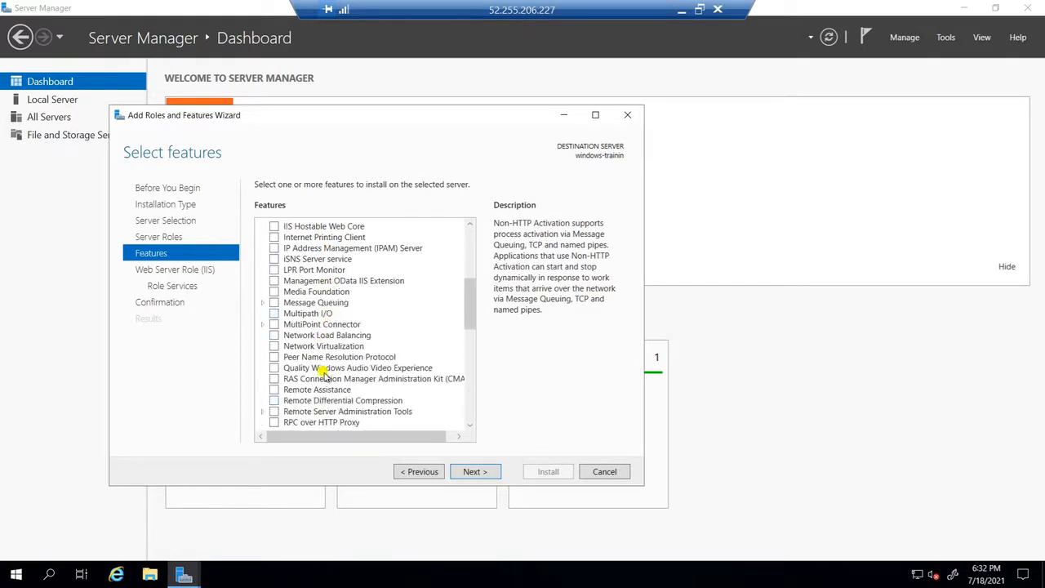
{"action": "scroll", "coordinate": [324, 372], "scroll_direction": "down", "scroll_amount": 2}
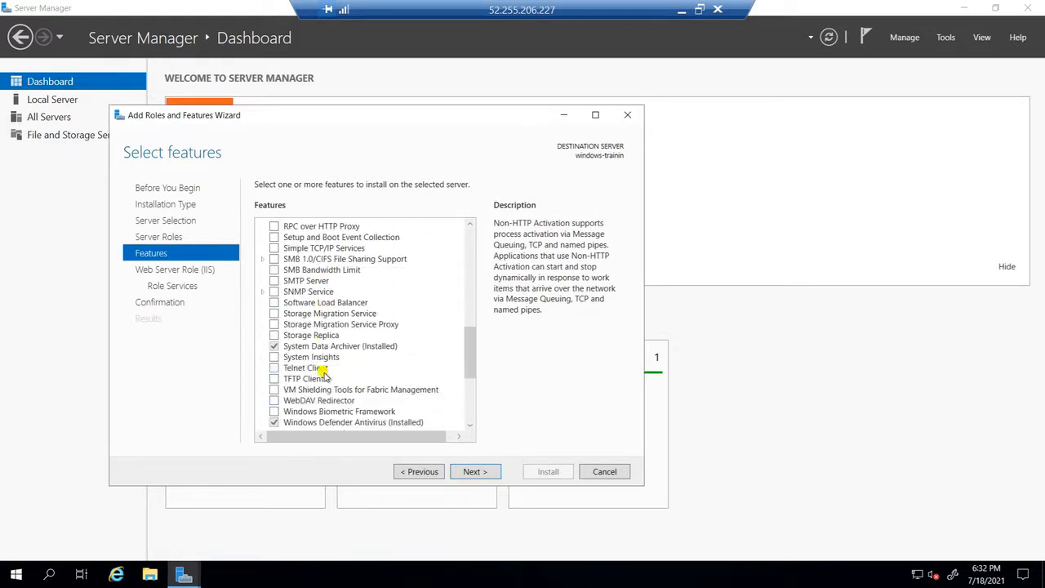
{"action": "scroll", "coordinate": [324, 373], "scroll_direction": "down", "scroll_amount": 1}
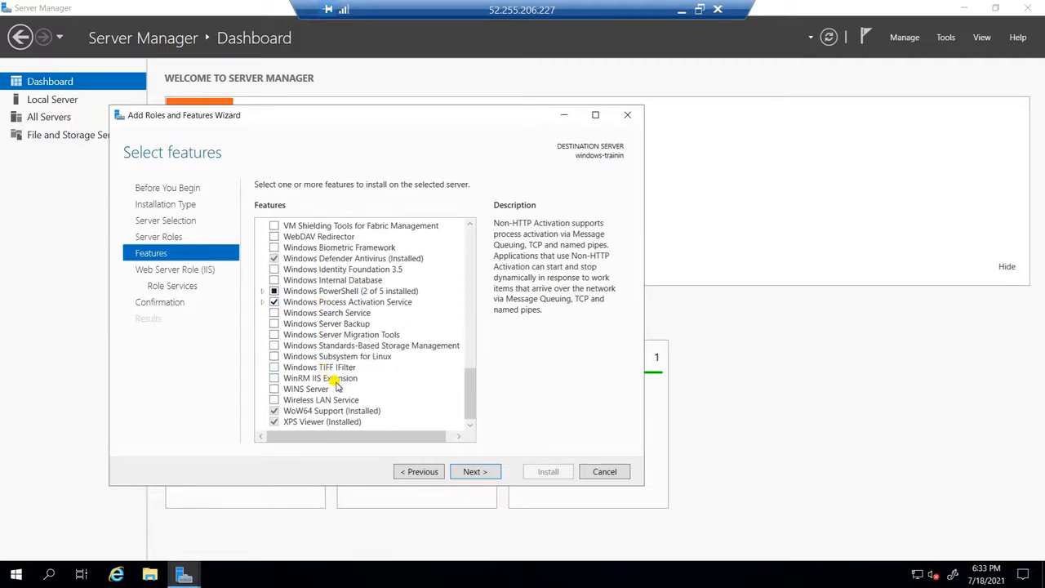
{"action": "left_click", "coordinate": [472, 474]}
{"action": "left_click", "coordinate": [478, 473]}
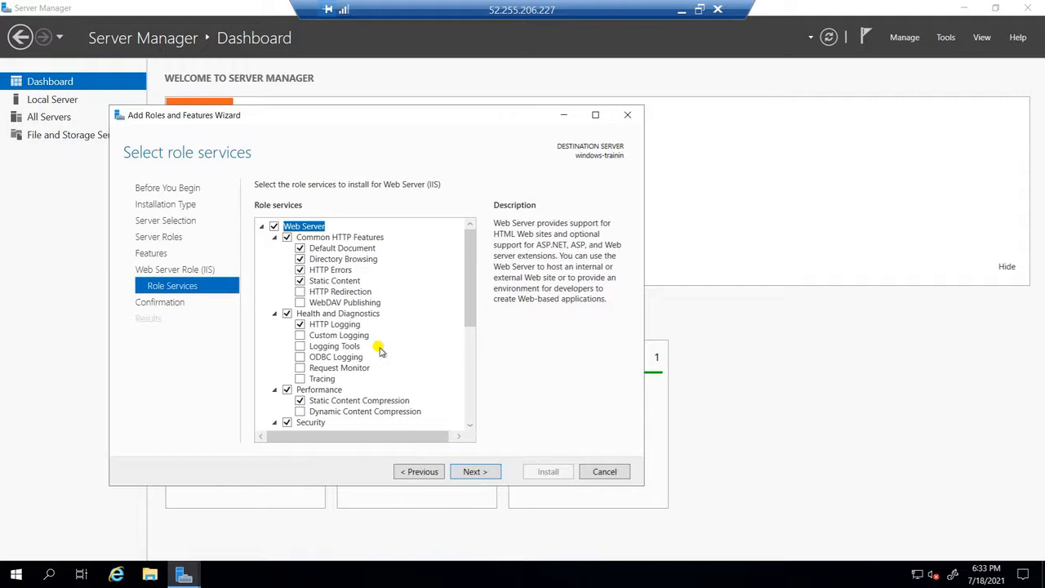
Review the IIS role services, keep the preselected ones, and start the installation on windows-trainin.
{"action": "scroll", "coordinate": [342, 331], "scroll_direction": "down", "scroll_amount": 4}
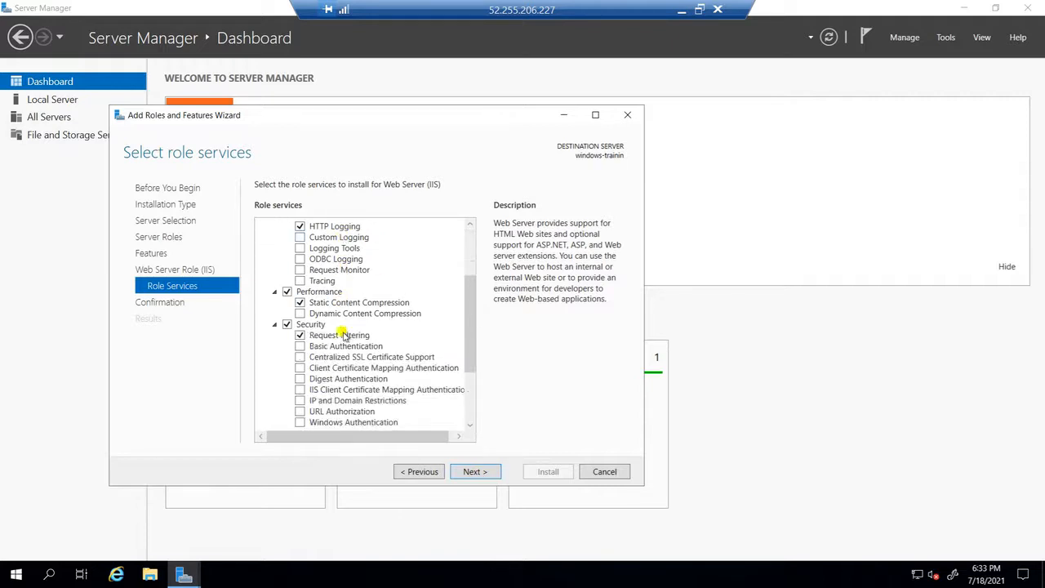
{"action": "scroll", "coordinate": [343, 335], "scroll_direction": "down", "scroll_amount": 2}
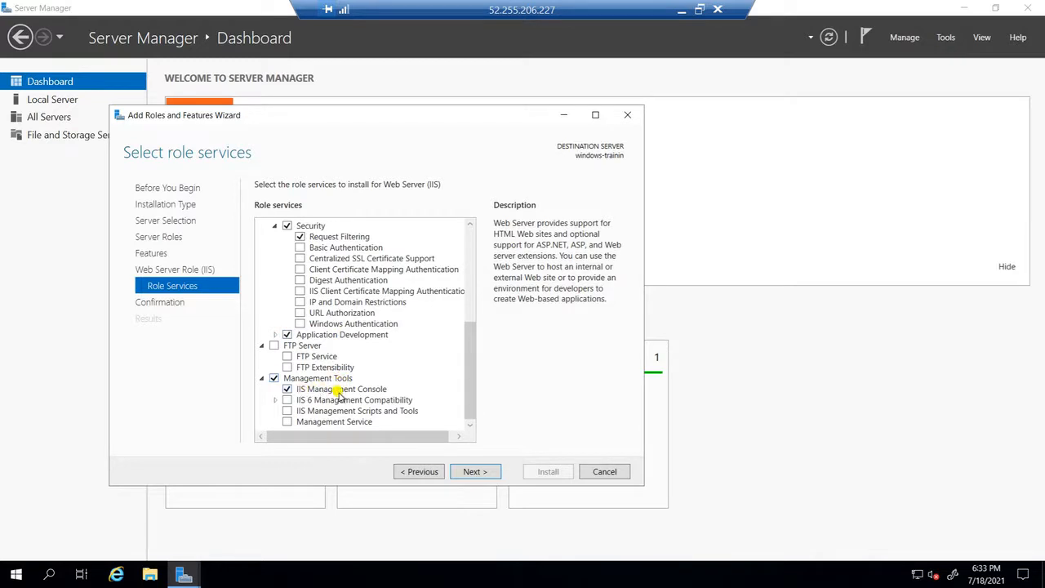
{"action": "left_click", "coordinate": [493, 473]}
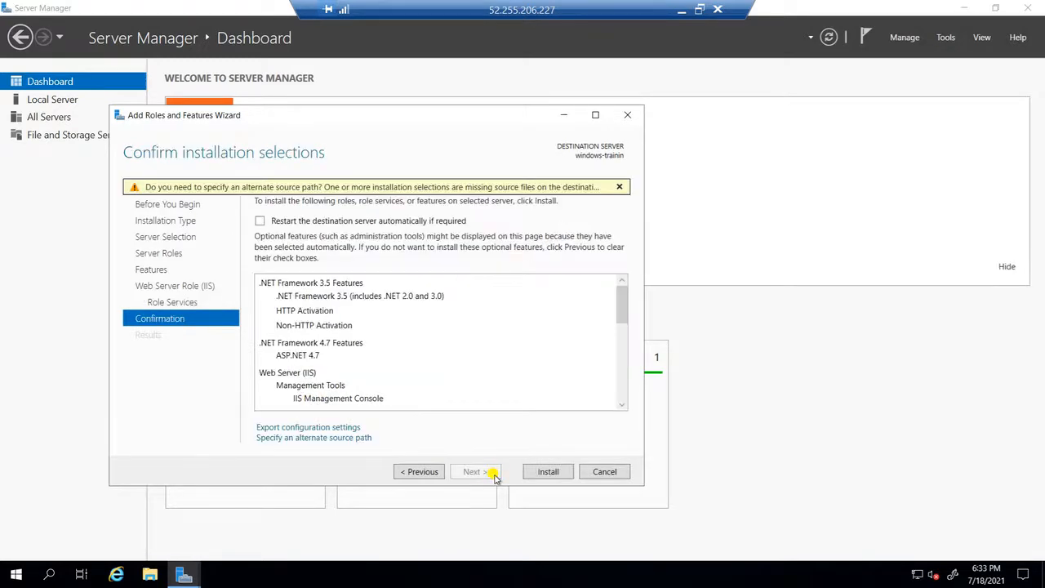
{"action": "left_click", "coordinate": [548, 472]}
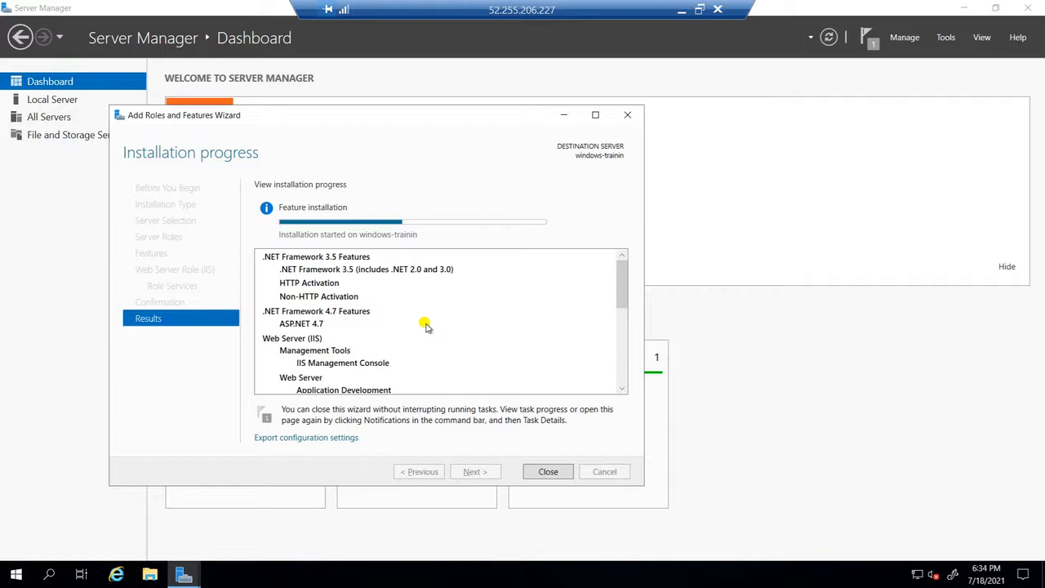
Check on the installation in the remote session and, once it has finished, close the wizard and Server Manager.
{"action": "left_click", "coordinate": [682, 10]}
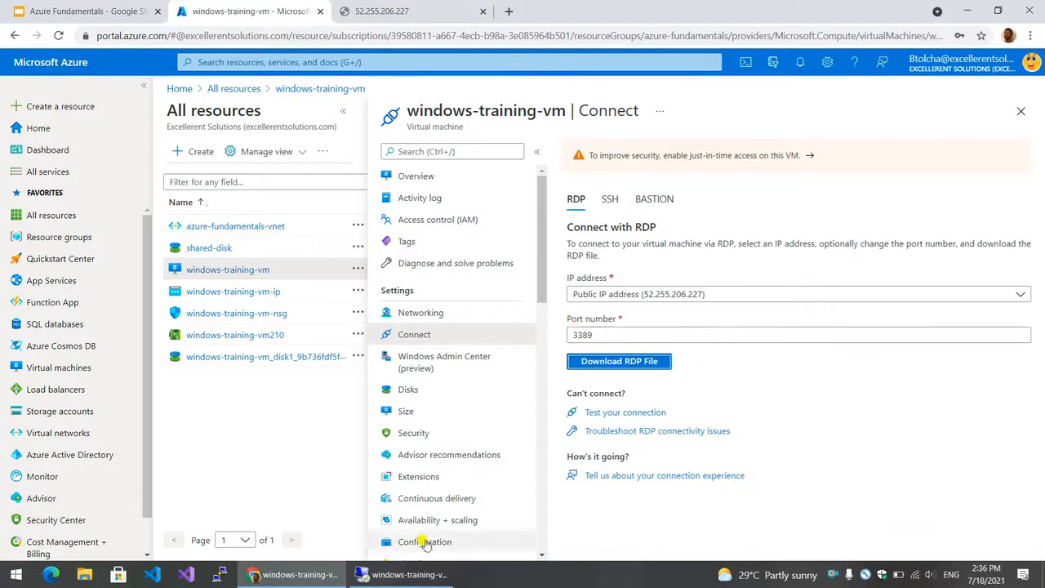
{"action": "left_click", "coordinate": [420, 581]}
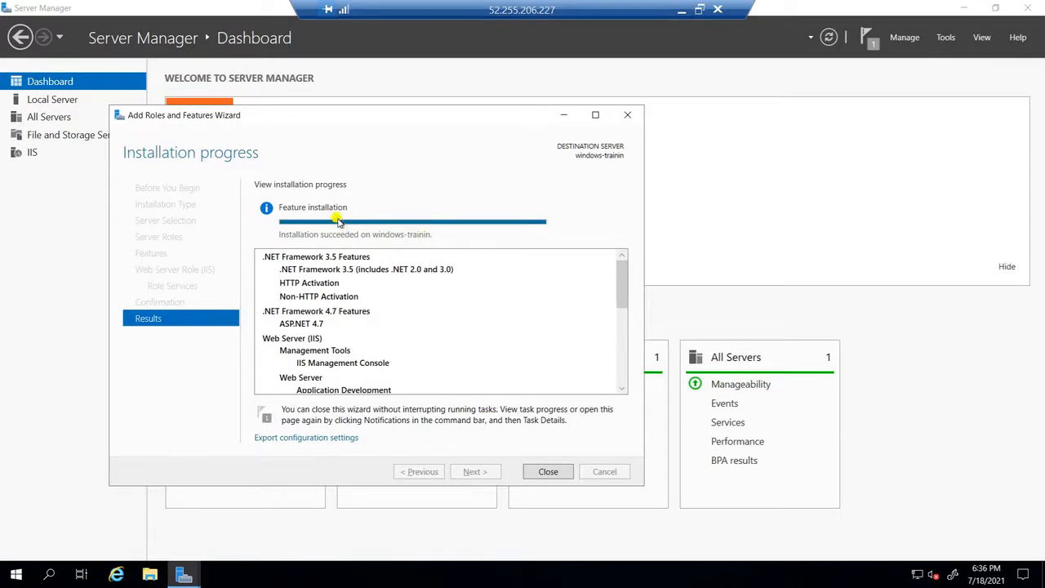
{"action": "left_click", "coordinate": [549, 472]}
{"action": "left_click", "coordinate": [1028, 7]}
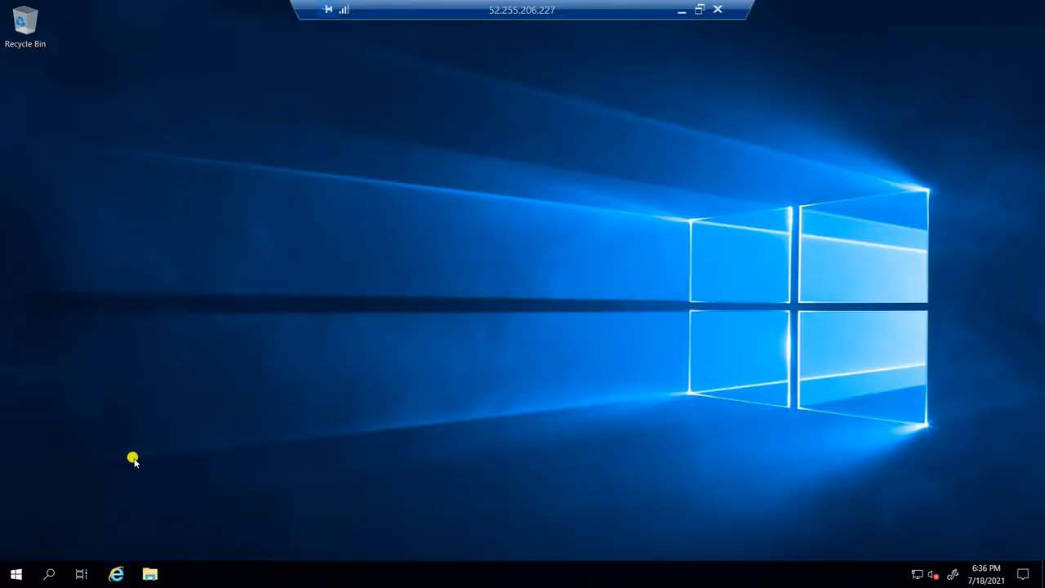
Open IIS Manager on the server and browse the Default Web Site under windows-trainin over HTTP on port 80.
{"action": "key", "text": "super"}
{"action": "type", "text": "iis"}
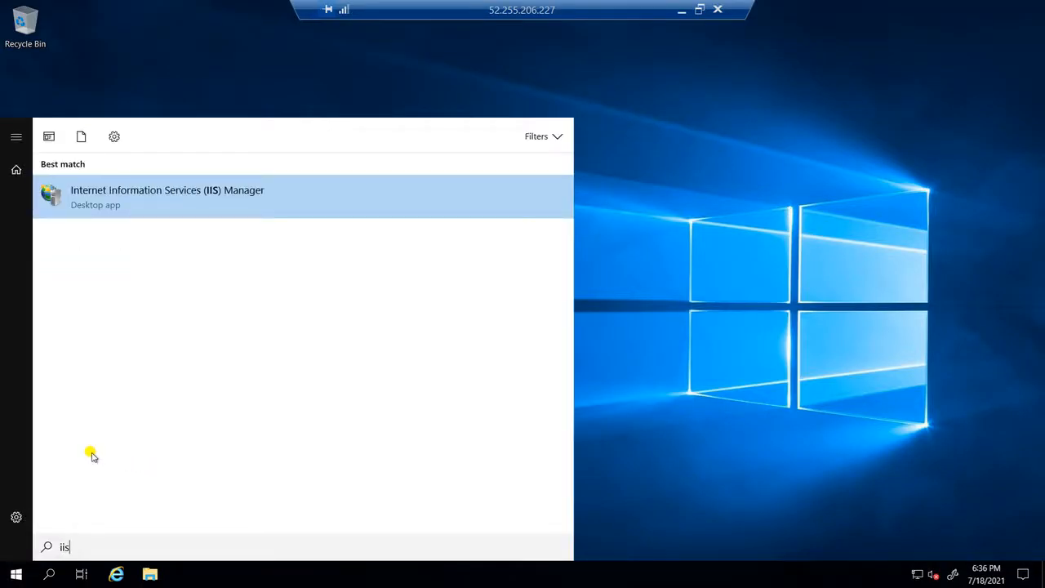
{"action": "left_click", "coordinate": [147, 191]}
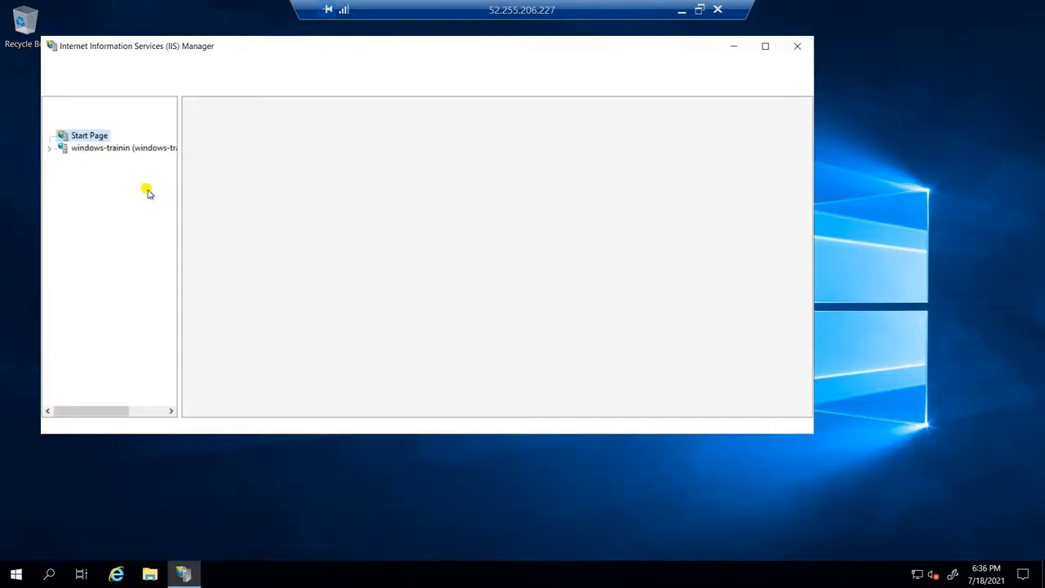
{"action": "left_click", "coordinate": [49, 149]}
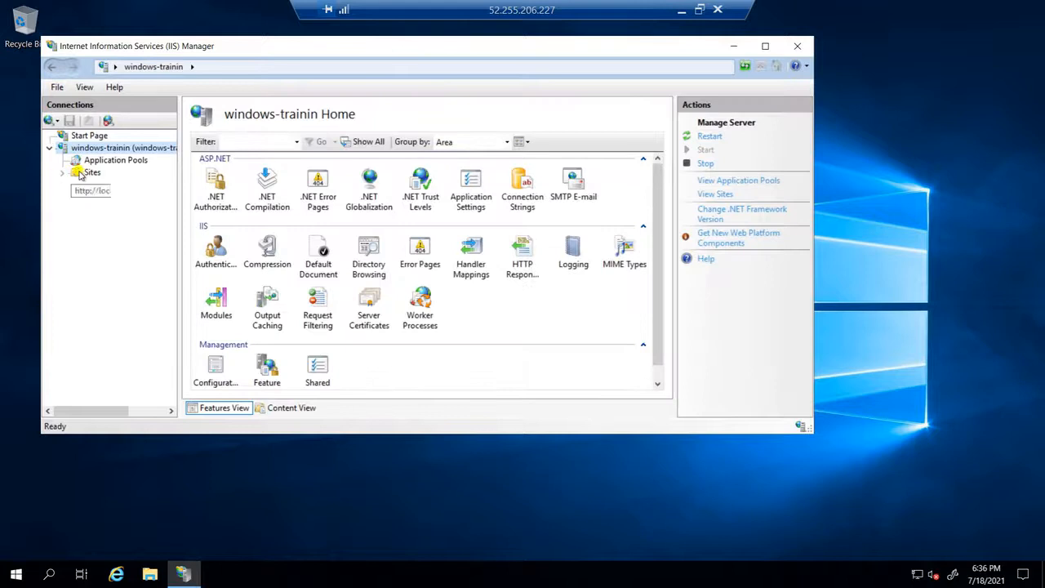
{"action": "left_click", "coordinate": [62, 173]}
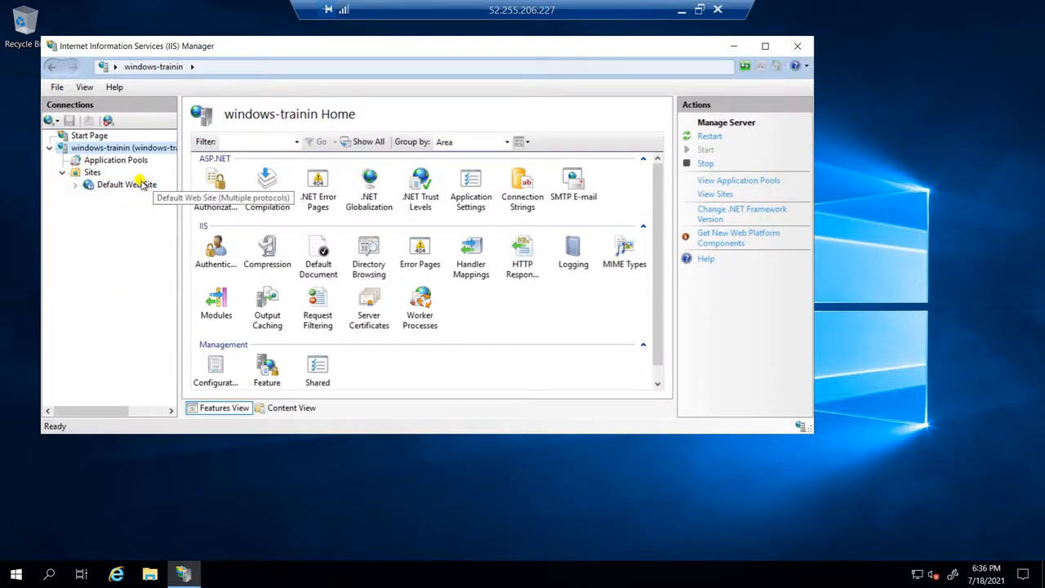
{"action": "left_click", "coordinate": [126, 185]}
{"action": "left_click", "coordinate": [735, 303]}
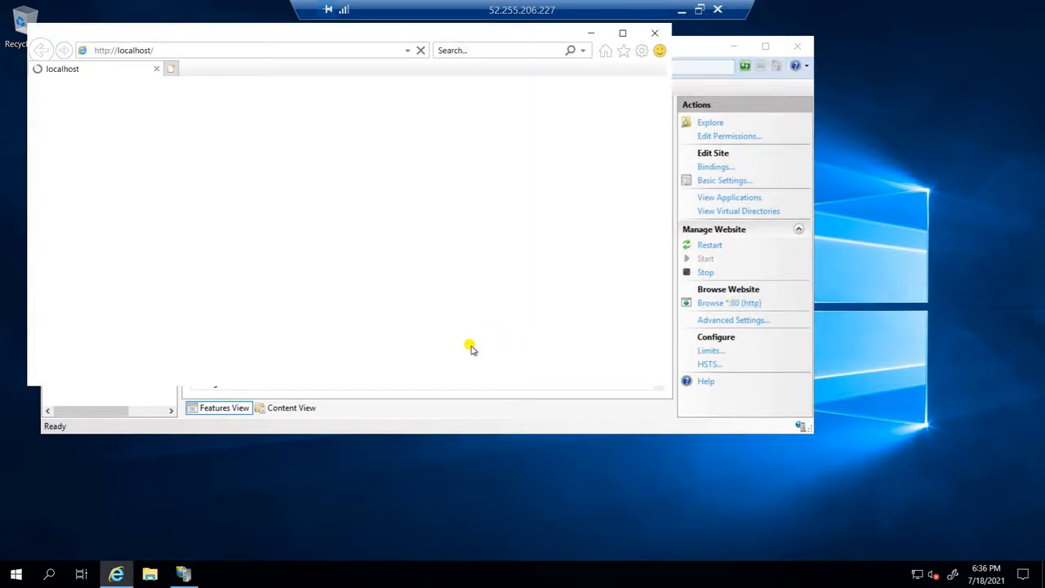
{"action": "left_click", "coordinate": [451, 325]}
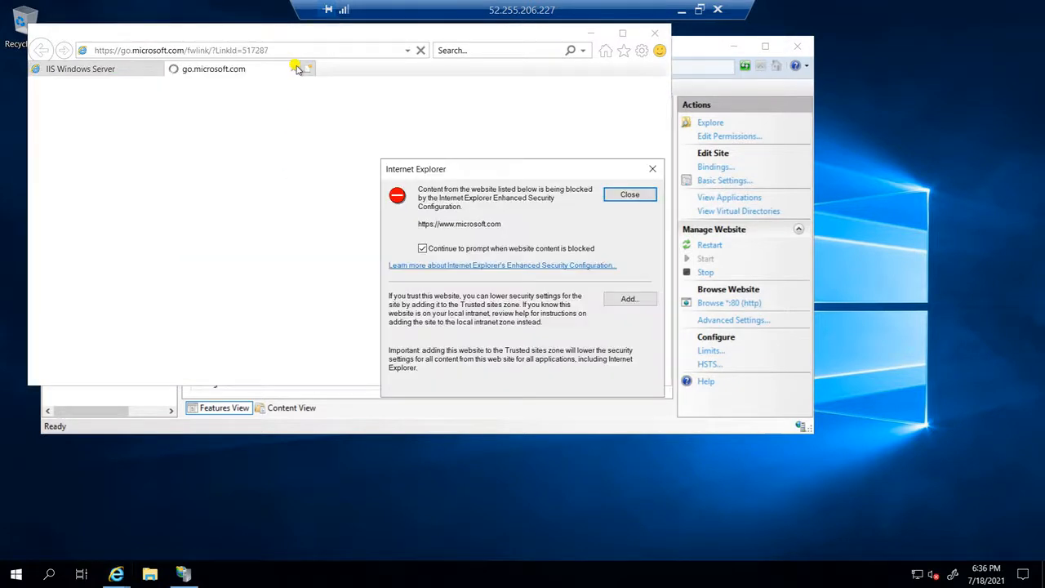
{"action": "left_click", "coordinate": [634, 195]}
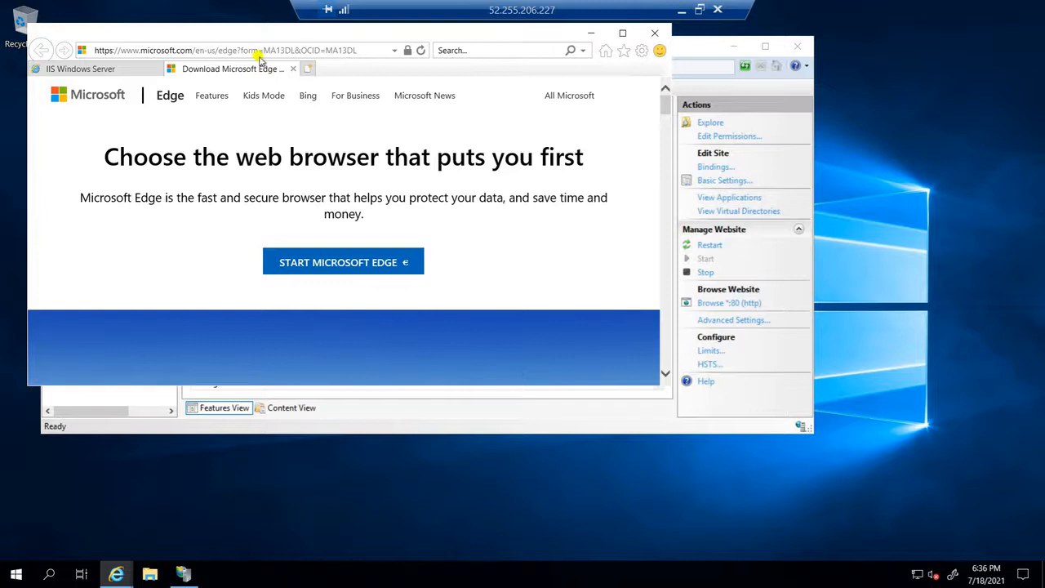
{"action": "left_click", "coordinate": [293, 69]}
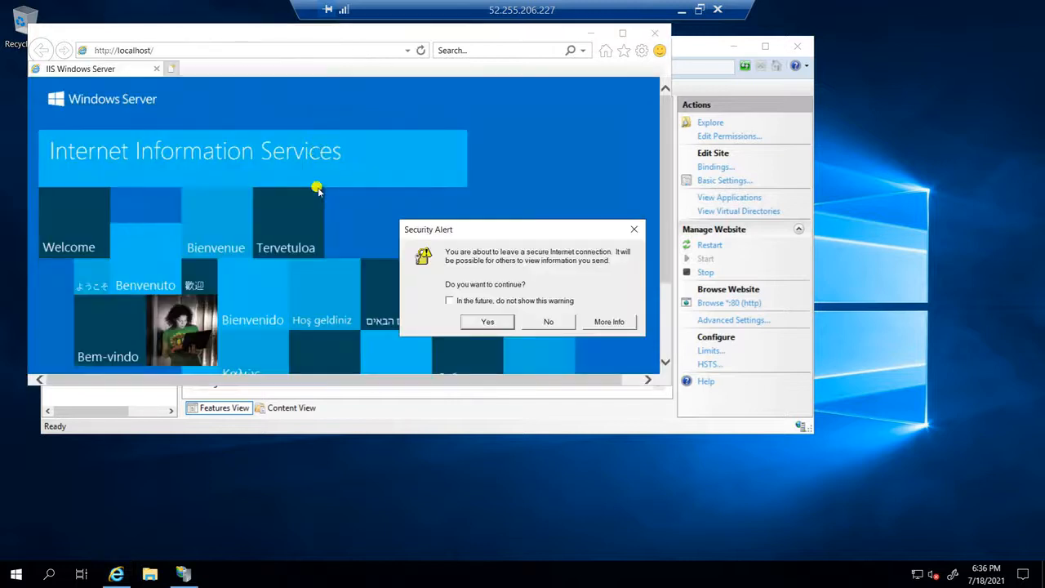
{"action": "left_click", "coordinate": [492, 321]}
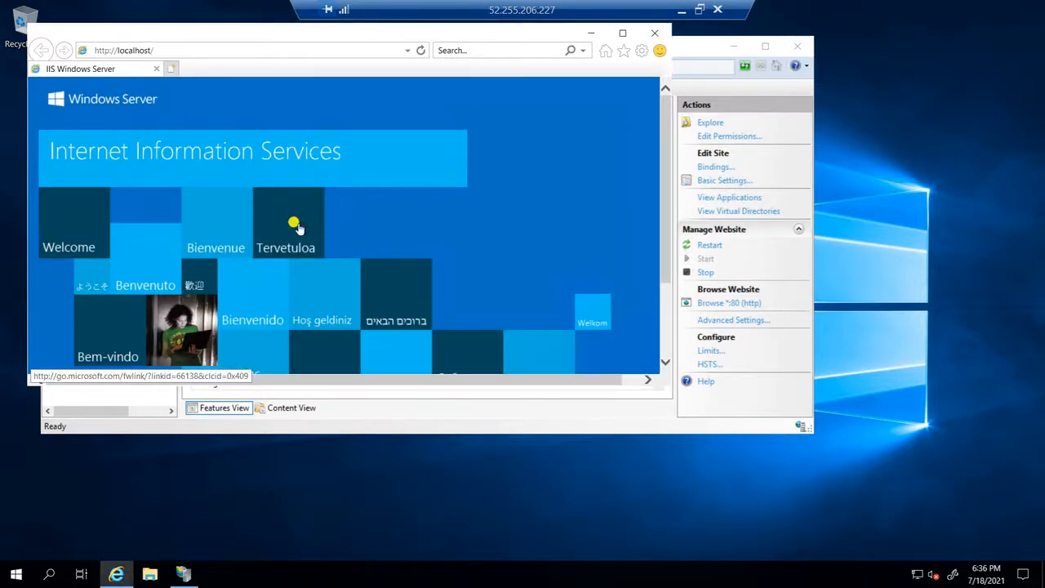
Close Internet Explorer and IIS Manager, and load 52.255.206.227 in the local Chrome browser outside the remote session.
{"action": "left_click", "coordinate": [654, 32]}
{"action": "left_click", "coordinate": [796, 46]}
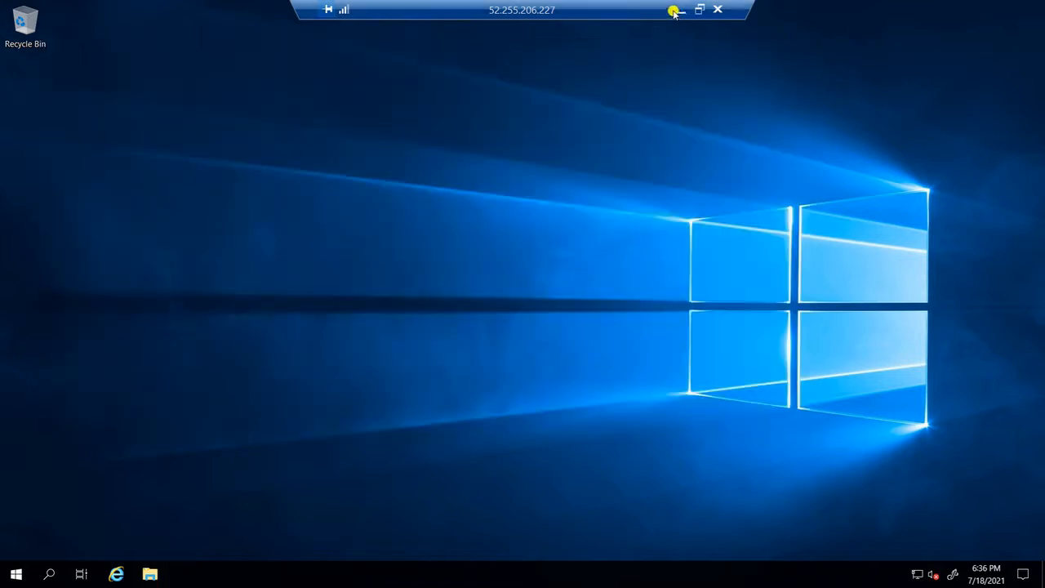
{"action": "left_click", "coordinate": [682, 9]}
{"action": "left_click", "coordinate": [439, 11]}
{"action": "left_click", "coordinate": [422, 34]}
{"action": "key", "text": "Return"}
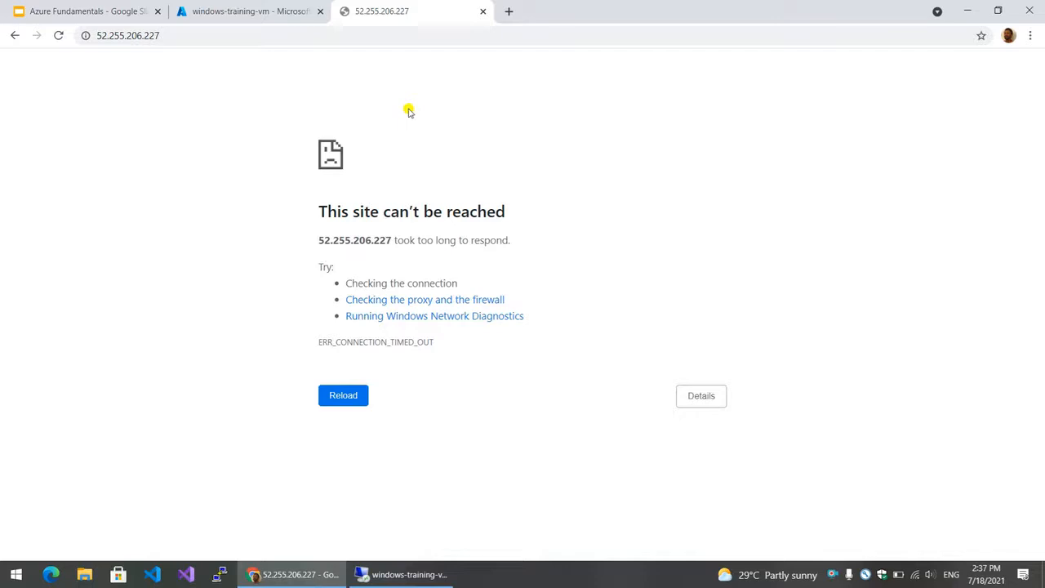
Start a new inbound port rule in the networking settings of windows-training-vm with HTTP as its service.
{"action": "left_click", "coordinate": [248, 13]}
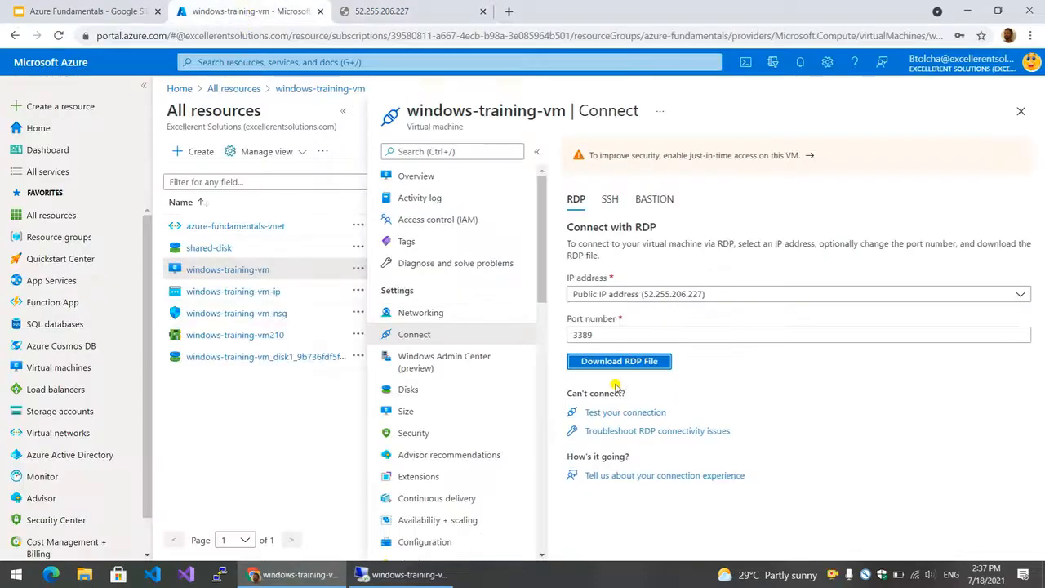
{"action": "left_click", "coordinate": [459, 314]}
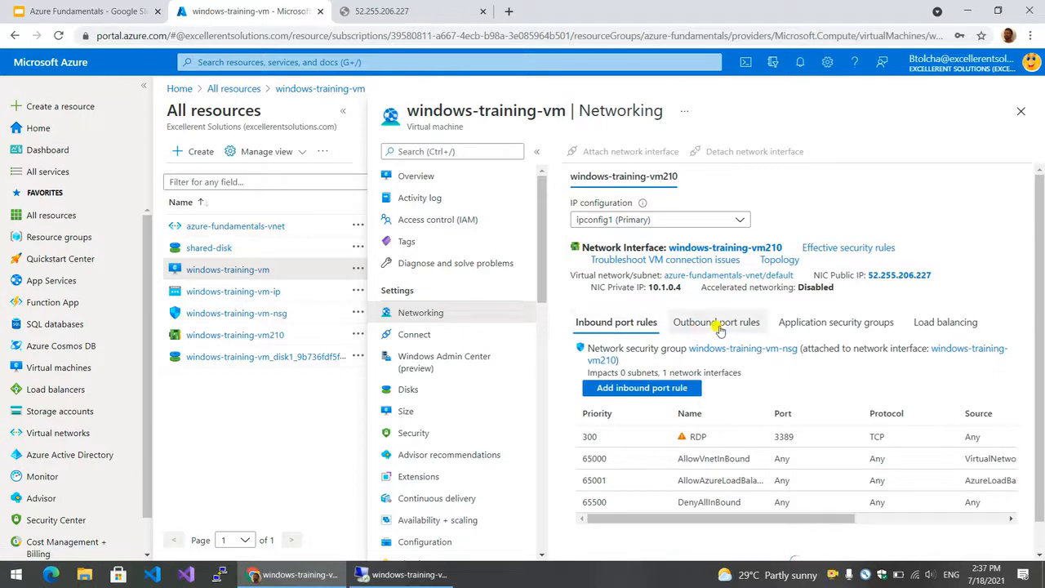
{"action": "left_click", "coordinate": [640, 390]}
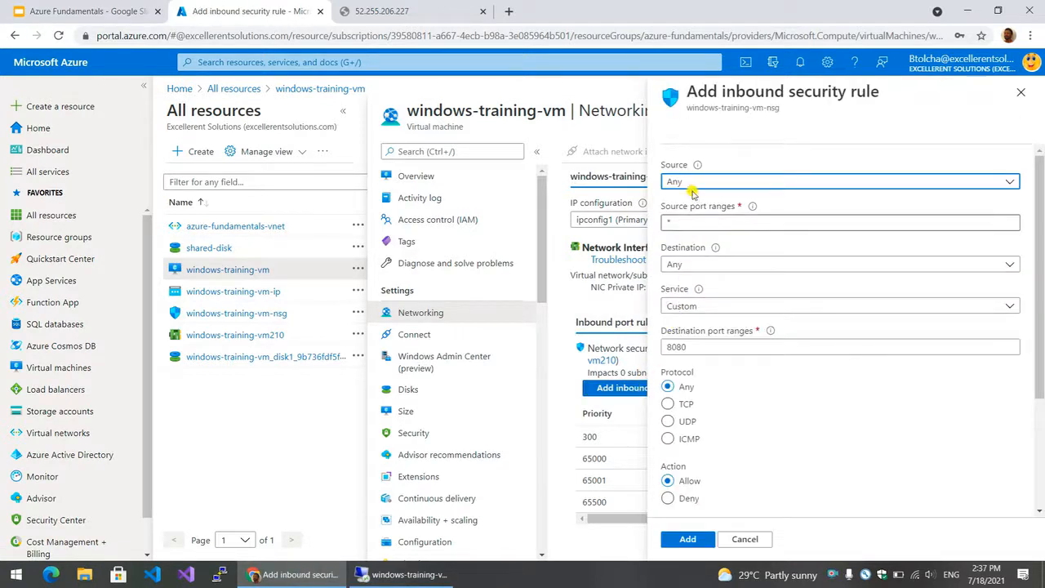
{"action": "left_click", "coordinate": [689, 309]}
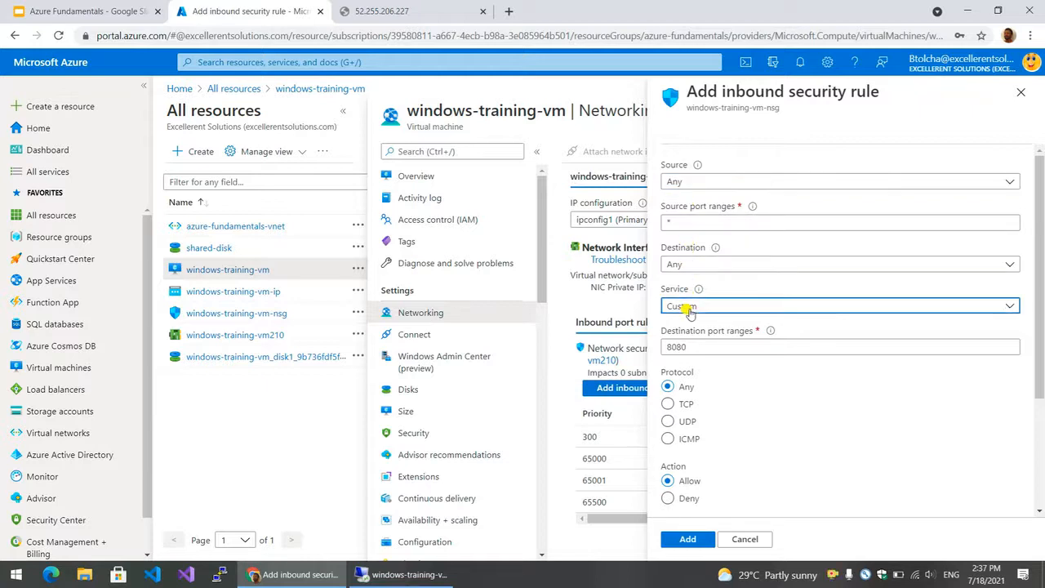
{"action": "left_click", "coordinate": [690, 326]}
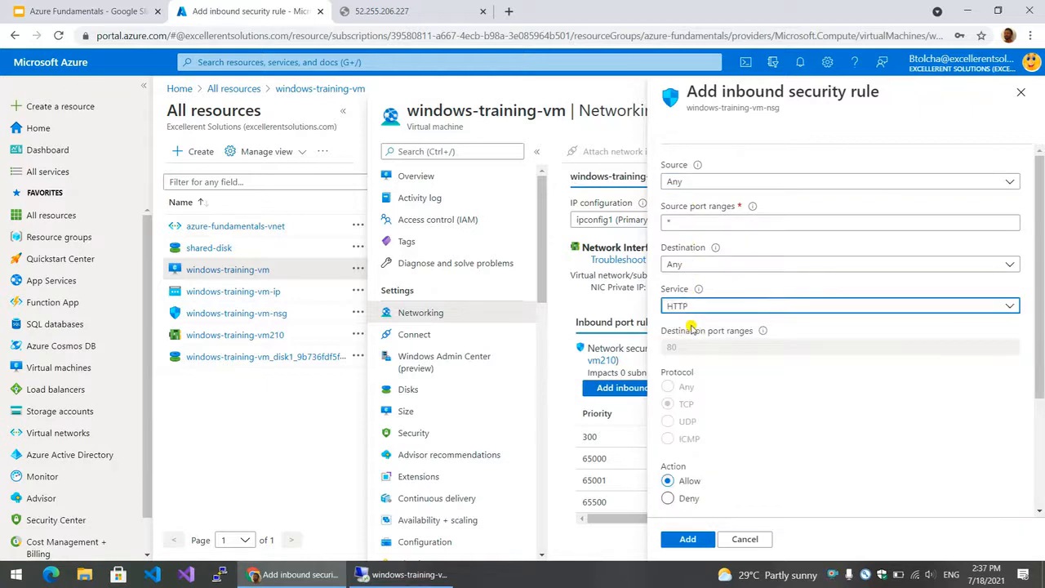
{"action": "left_click", "coordinate": [674, 349]}
{"action": "scroll", "coordinate": [710, 481], "scroll_direction": "down", "scroll_amount": 2}
{"action": "left_click", "coordinate": [716, 482]}
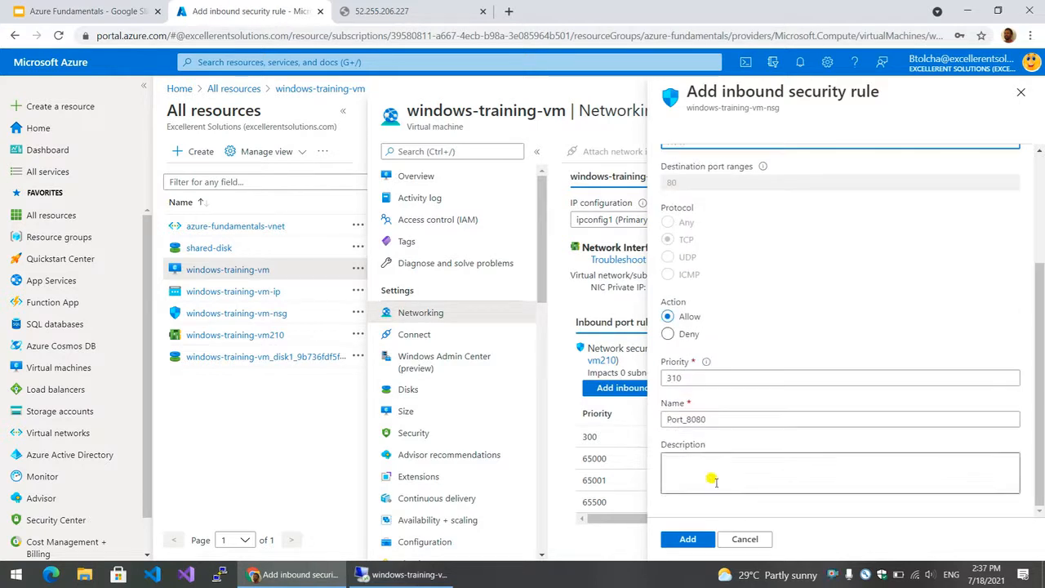
Set the inbound rule's priority to 100 and add it to the network security group.
{"action": "left_click_drag", "start_coordinate": [681, 378], "coordinate": [661, 373]}
{"action": "type", "text": "100"}
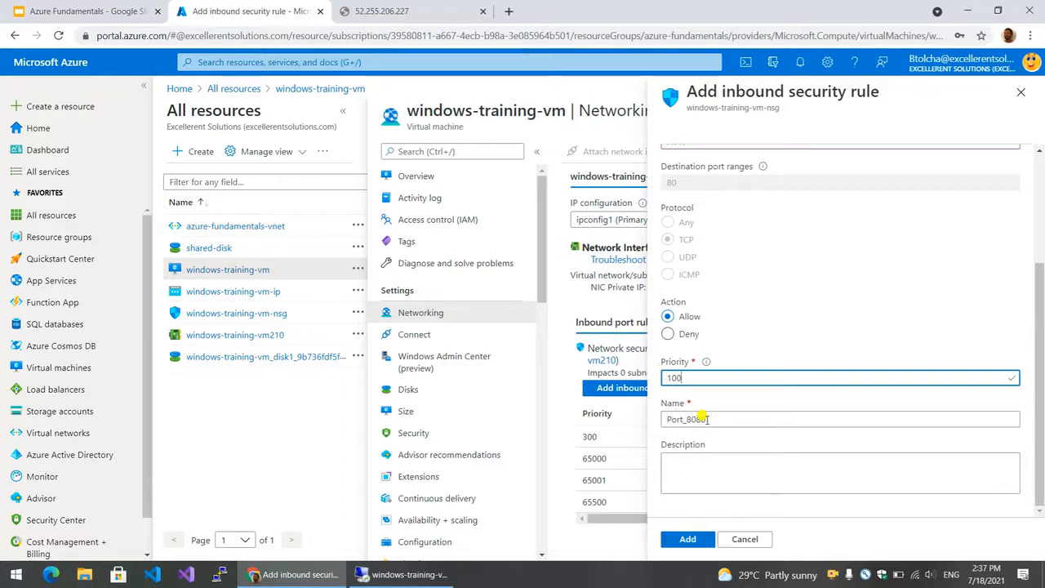
{"action": "left_click", "coordinate": [680, 539]}
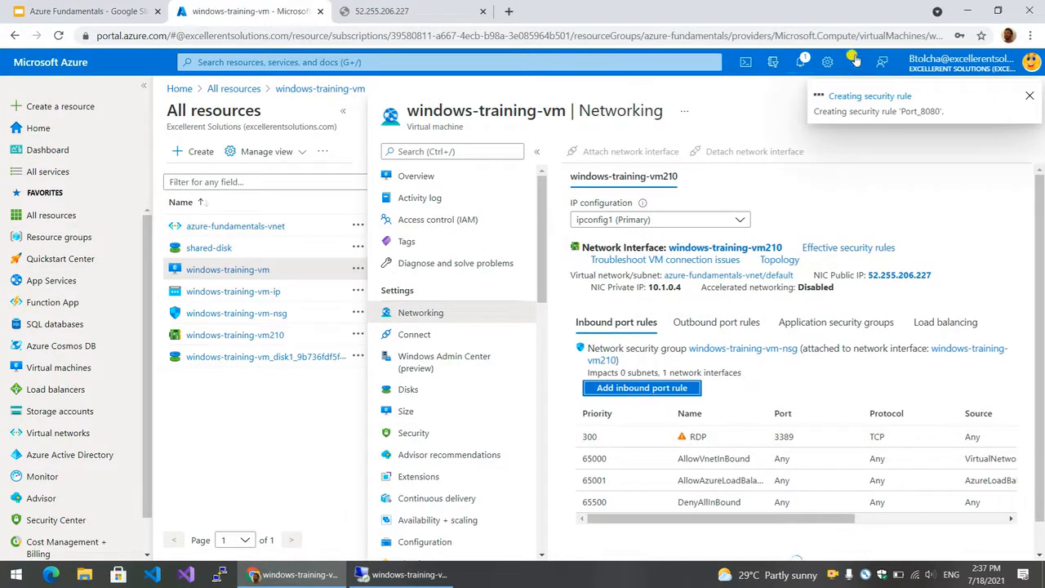
Start a new outbound port rule for windows-training-vm with HTTP as its service.
{"action": "left_click", "coordinate": [698, 323]}
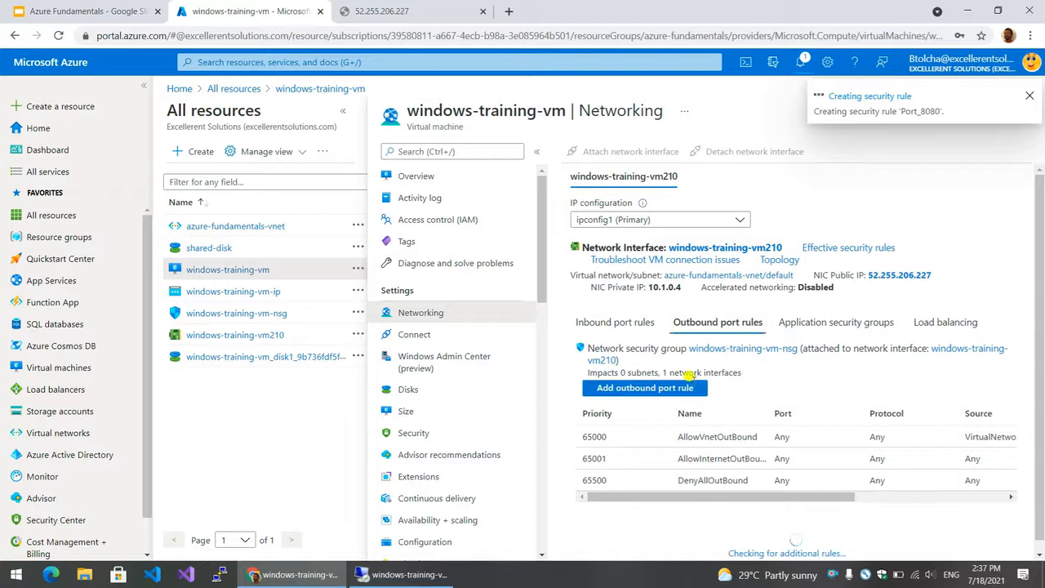
{"action": "left_click", "coordinate": [692, 387]}
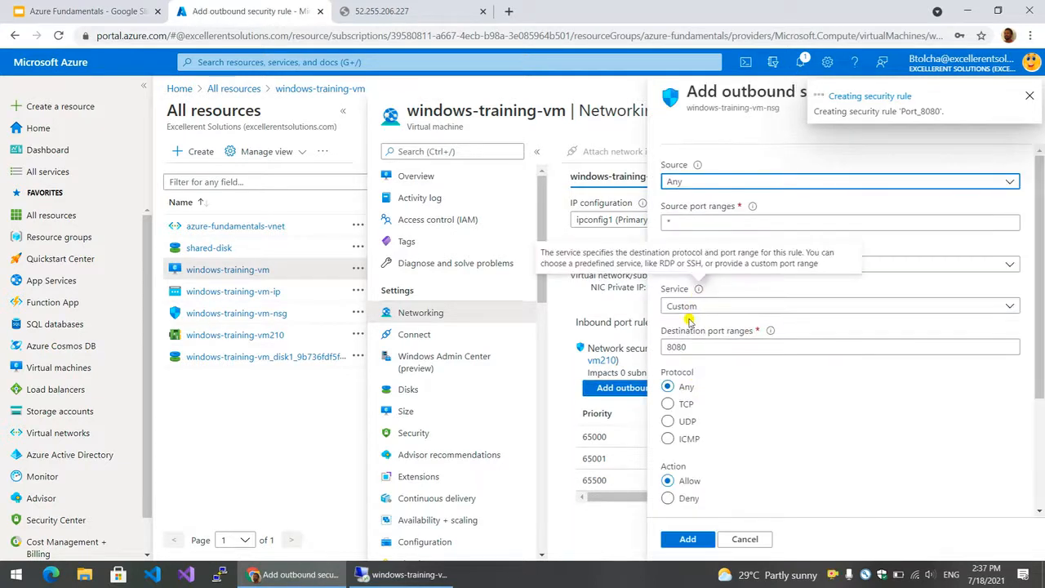
{"action": "left_click", "coordinate": [690, 307]}
{"action": "left_click", "coordinate": [682, 325]}
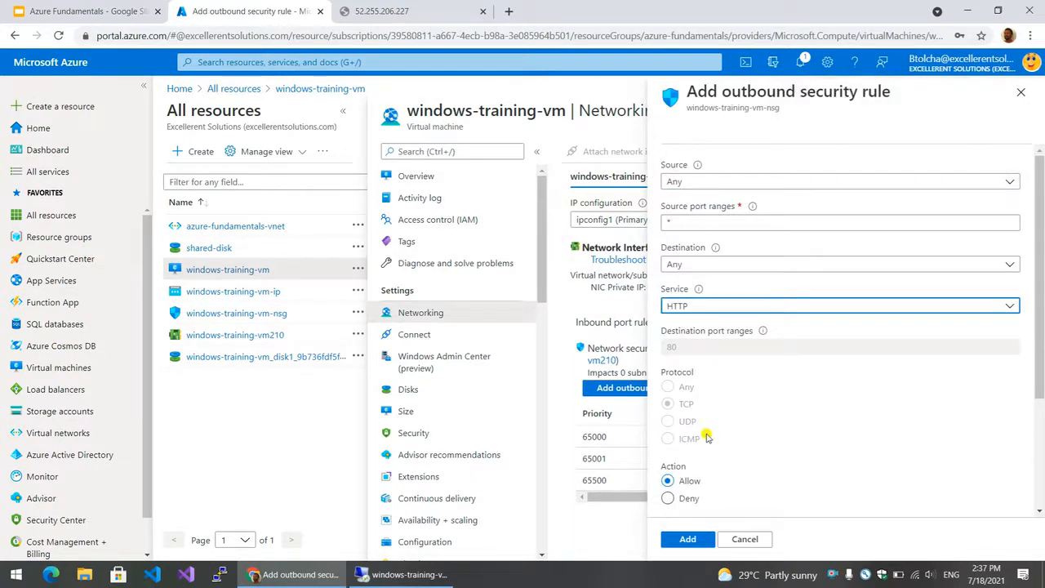
{"action": "scroll", "coordinate": [706, 445], "scroll_direction": "down", "scroll_amount": 3}
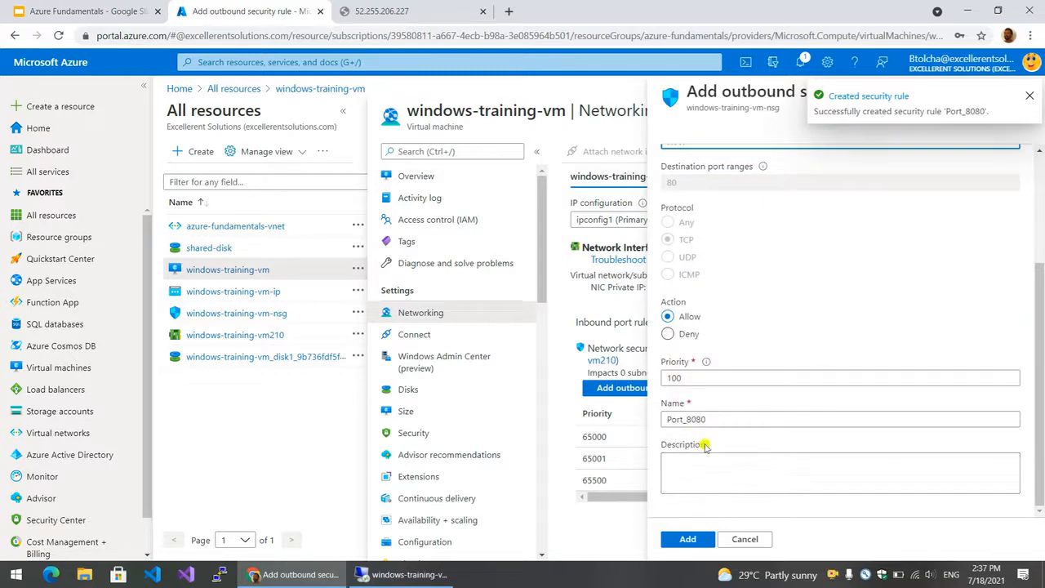
Name the outbound rule Port_80 and add it to the network security group with priority 100.
{"action": "left_click", "coordinate": [692, 538]}
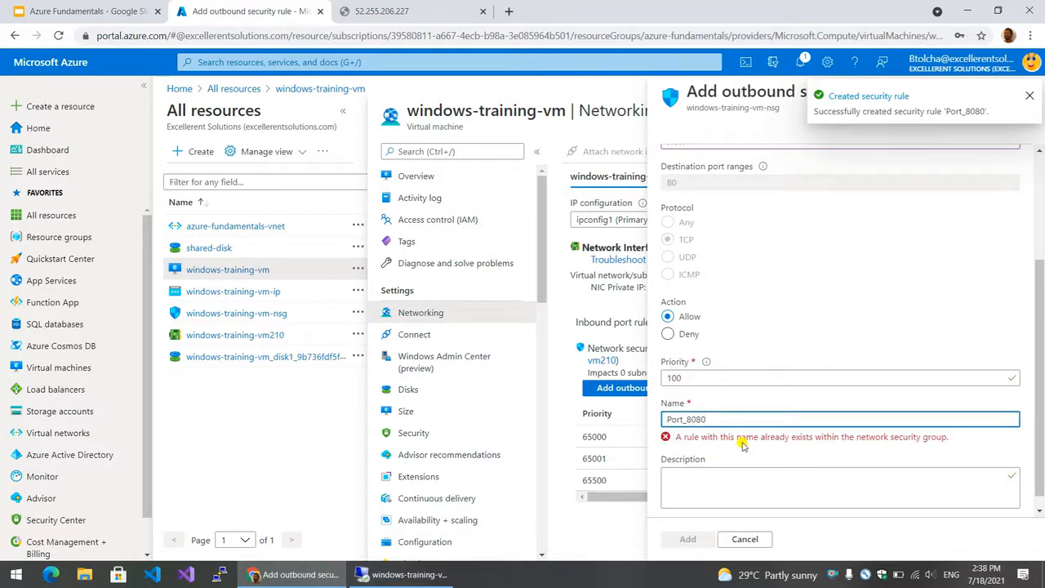
{"action": "left_click_drag", "start_coordinate": [695, 419], "coordinate": [735, 419]}
{"action": "key", "text": "BackSpace"}
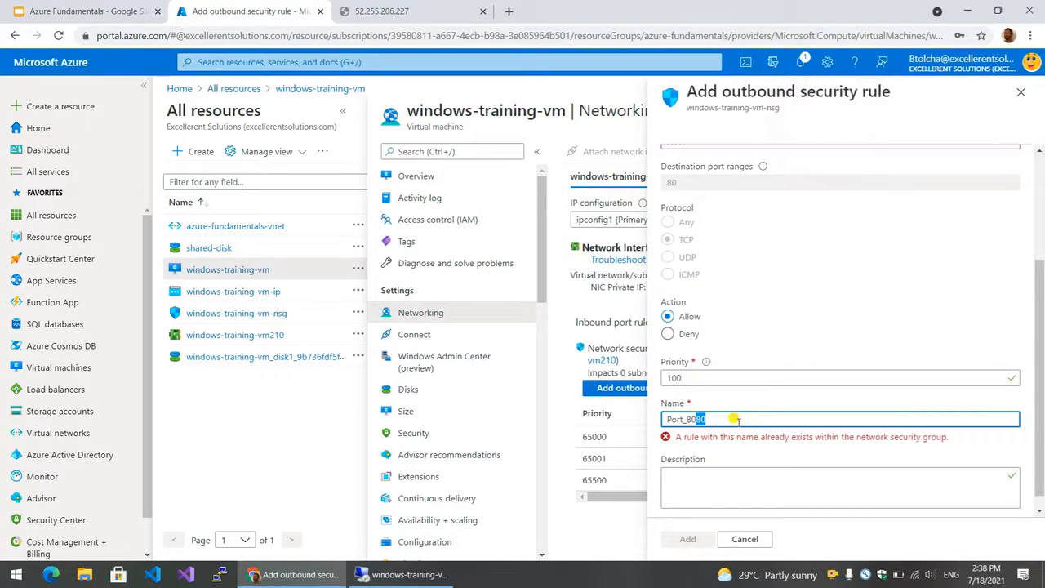
{"action": "left_click", "coordinate": [688, 539]}
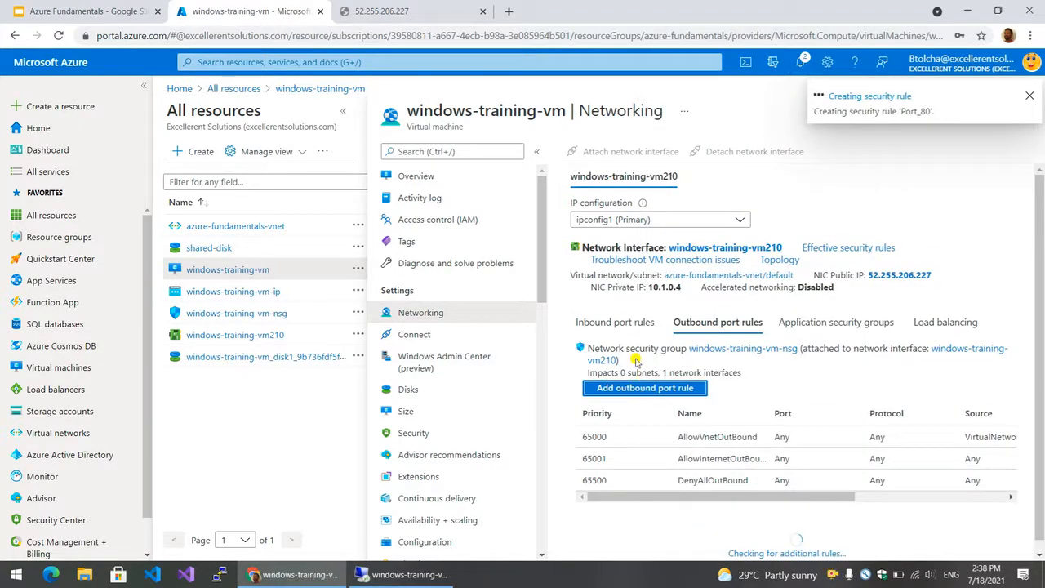
Check the VM's inbound and outbound port rules for port 80, and reload 52.255.206.227 in the local browser.
{"action": "left_click", "coordinate": [630, 324]}
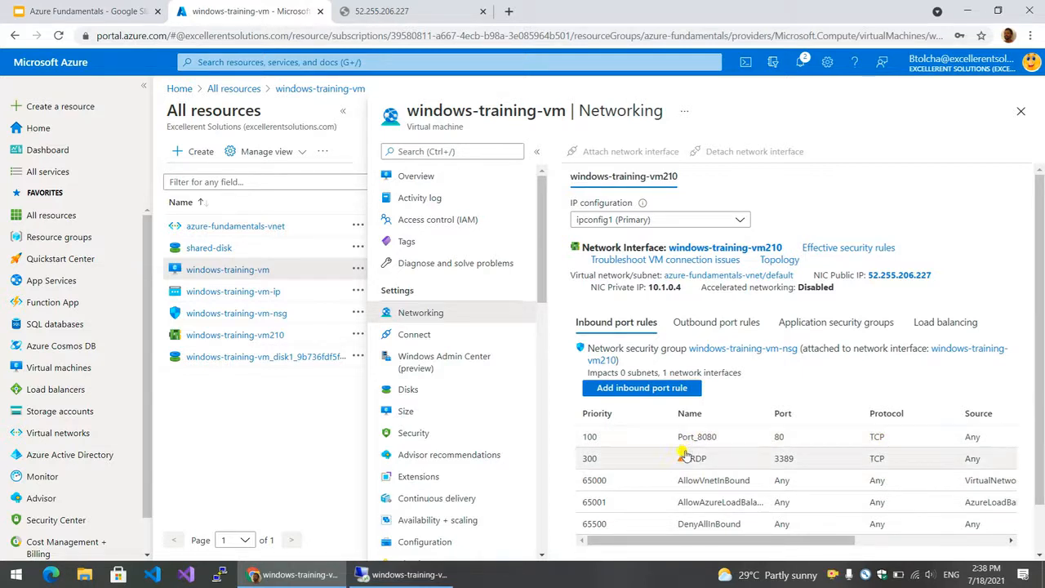
{"action": "left_click", "coordinate": [714, 321]}
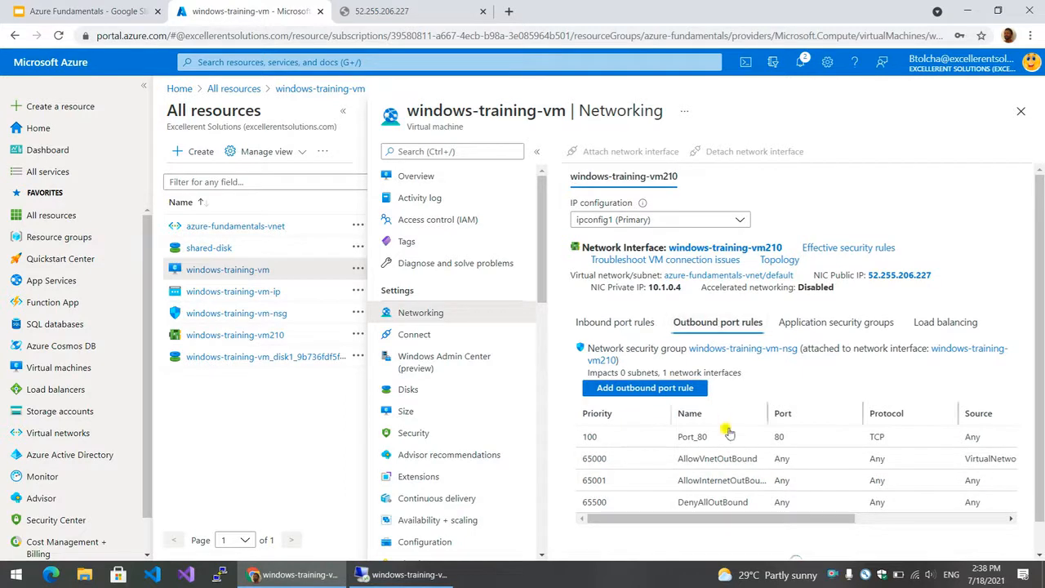
{"action": "left_click", "coordinate": [418, 10]}
{"action": "left_click", "coordinate": [420, 35]}
{"action": "key", "text": "Return"}
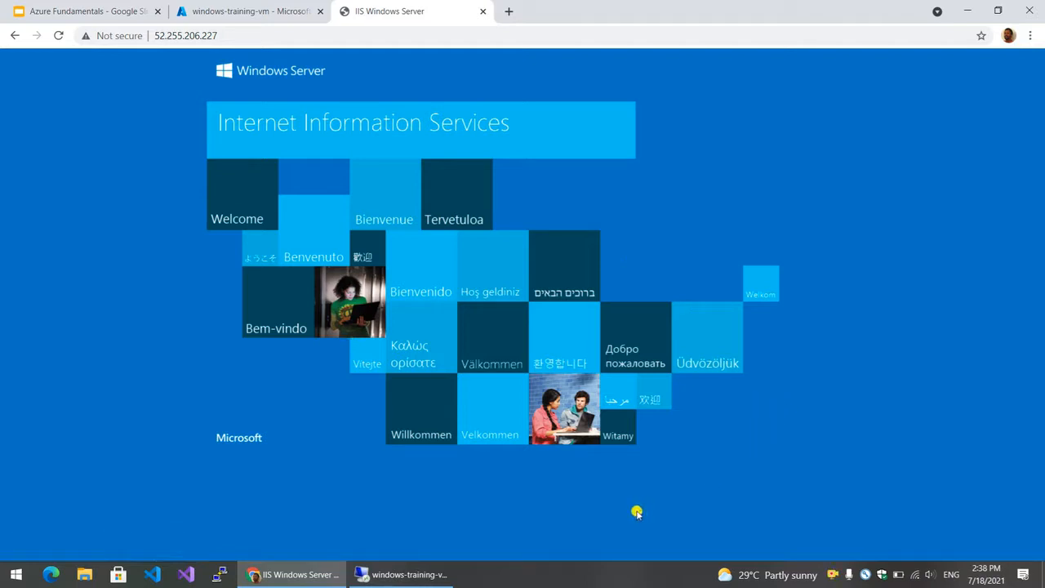
{"action": "left_click", "coordinate": [406, 575]}
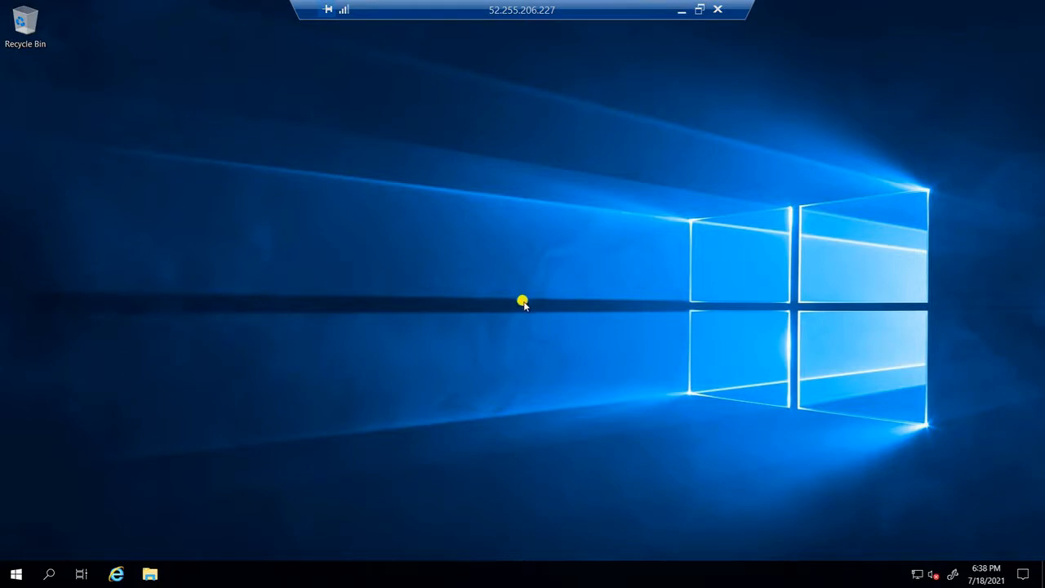
{"action": "left_click", "coordinate": [682, 10]}
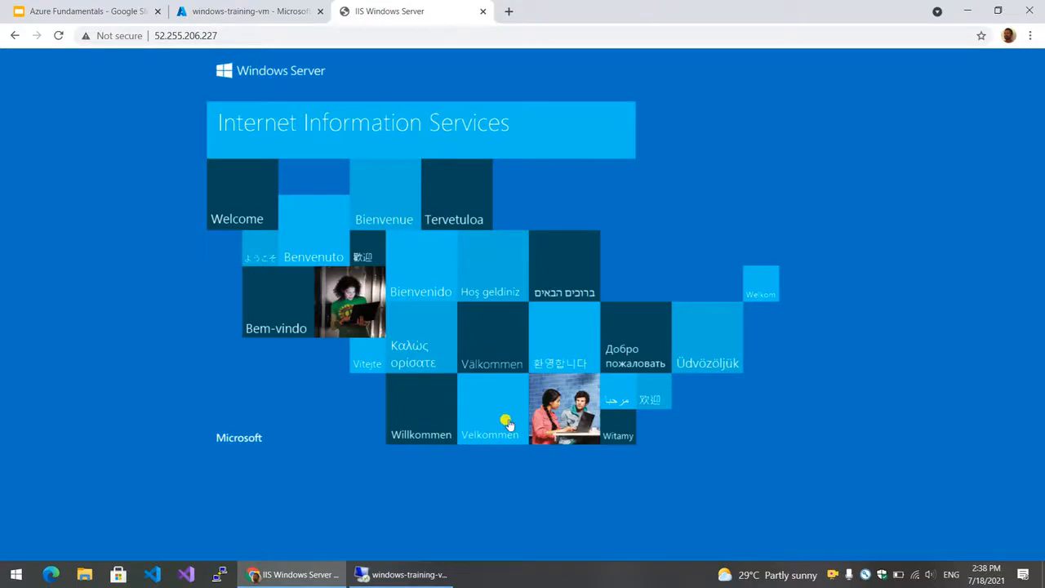
{"action": "left_click", "coordinate": [415, 574]}
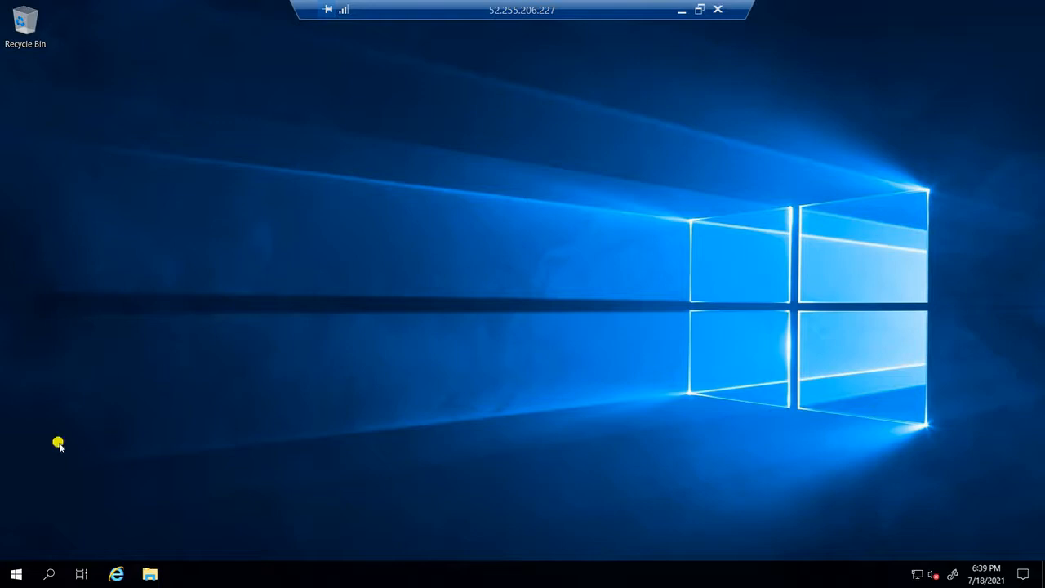
{"action": "left_click", "coordinate": [681, 11]}
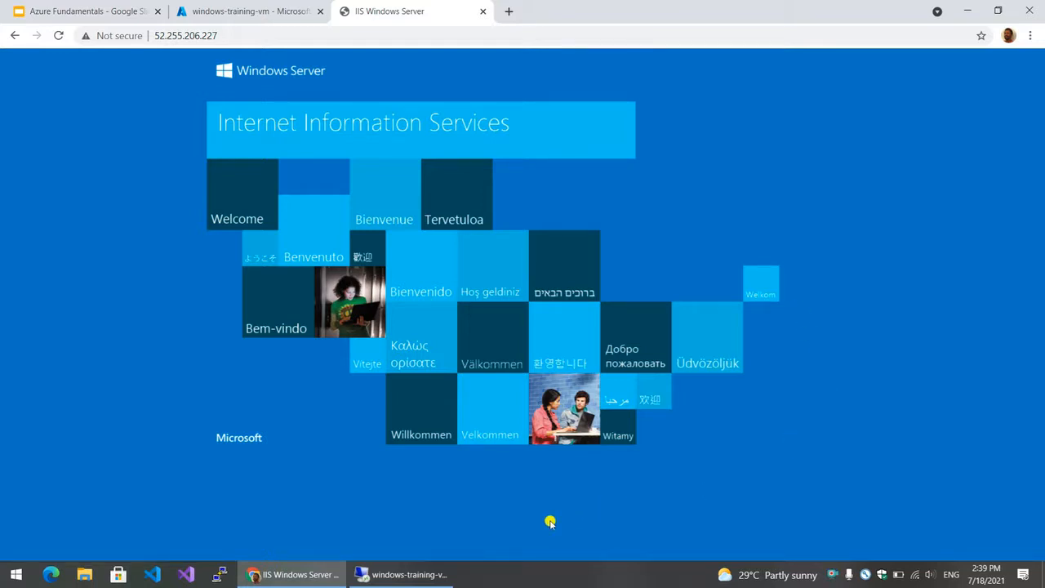
Disconnect the remote desktop session, and close the IIS web page and the VM's networking page.
{"action": "left_click", "coordinate": [412, 574]}
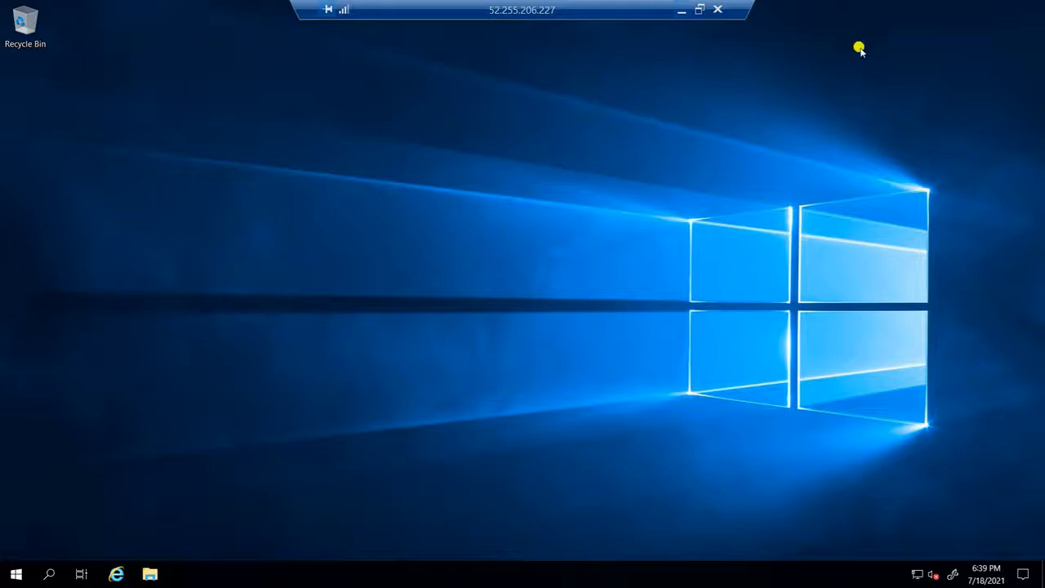
{"action": "left_click", "coordinate": [718, 9]}
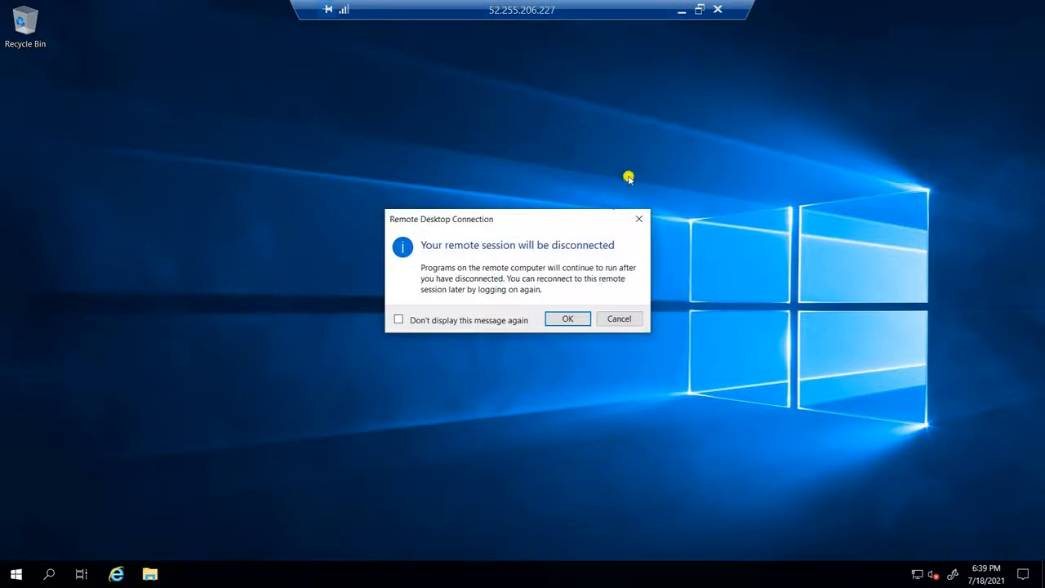
{"action": "left_click", "coordinate": [573, 317]}
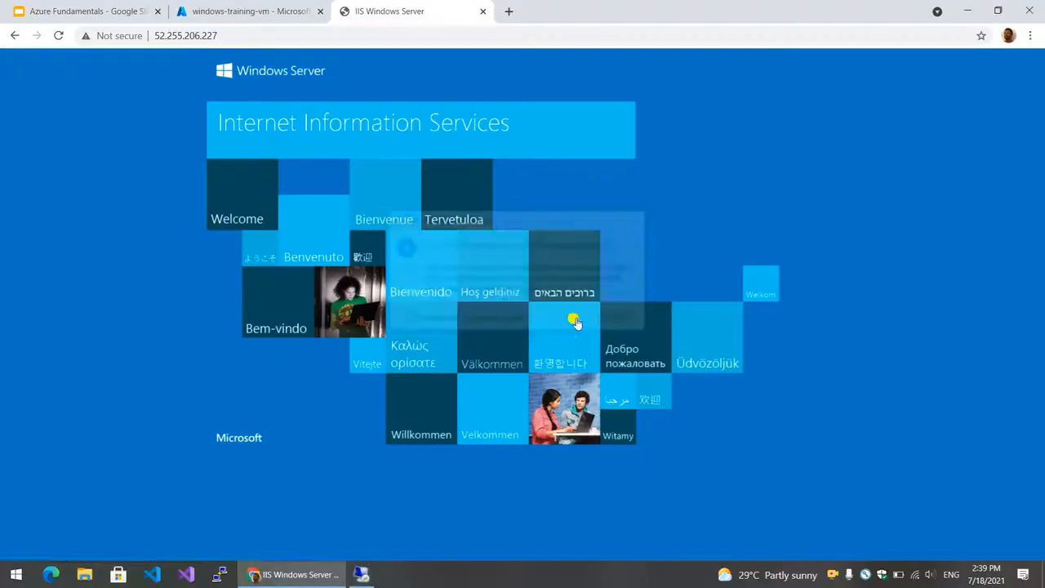
{"action": "left_click", "coordinate": [482, 11]}
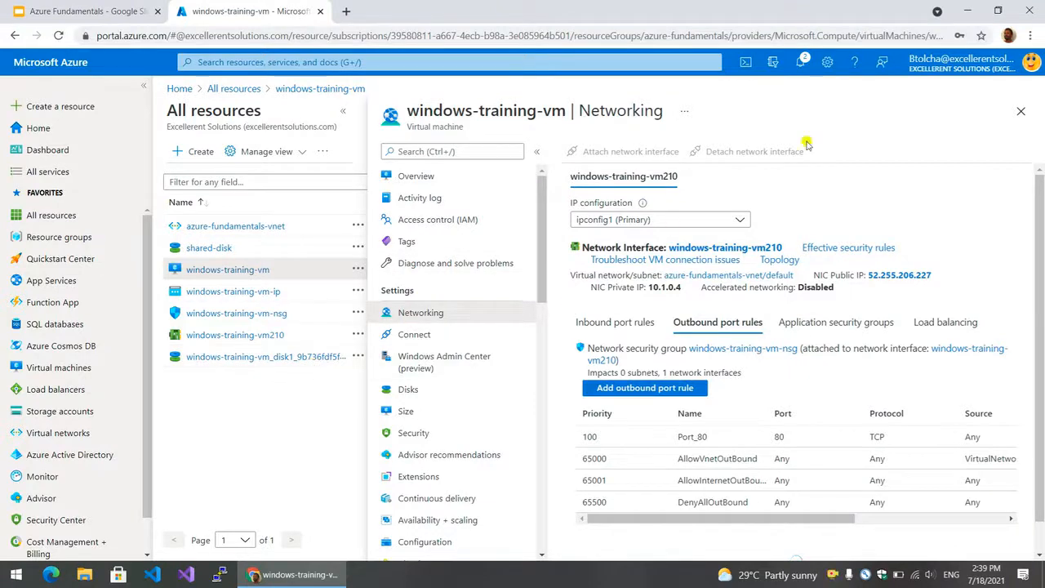
{"action": "left_click", "coordinate": [1021, 112]}
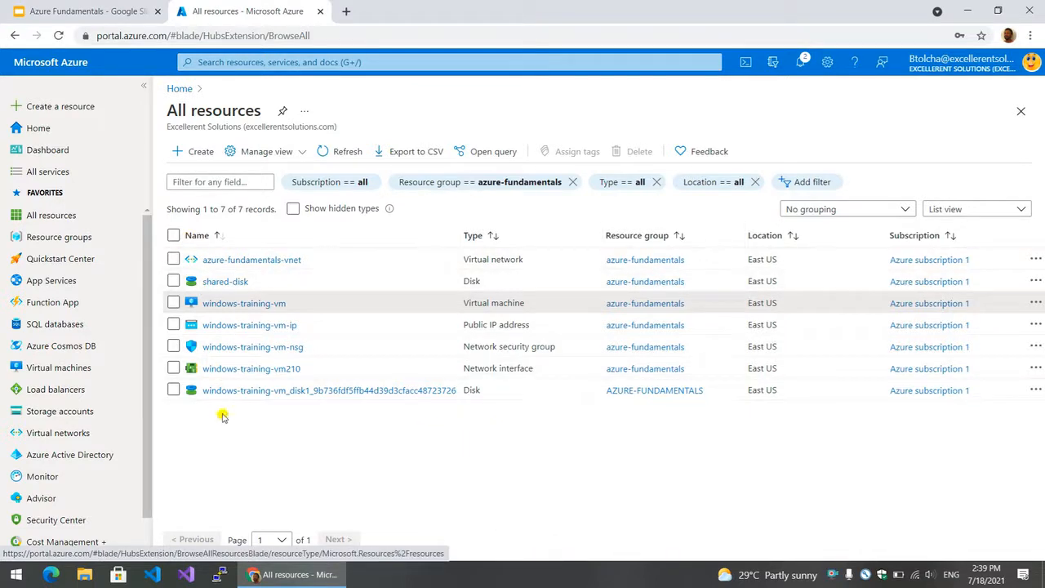
Delete all the resources in the azure-fundamentals resource group, entering yes as the delete confirmation.
{"action": "left_click", "coordinate": [173, 235]}
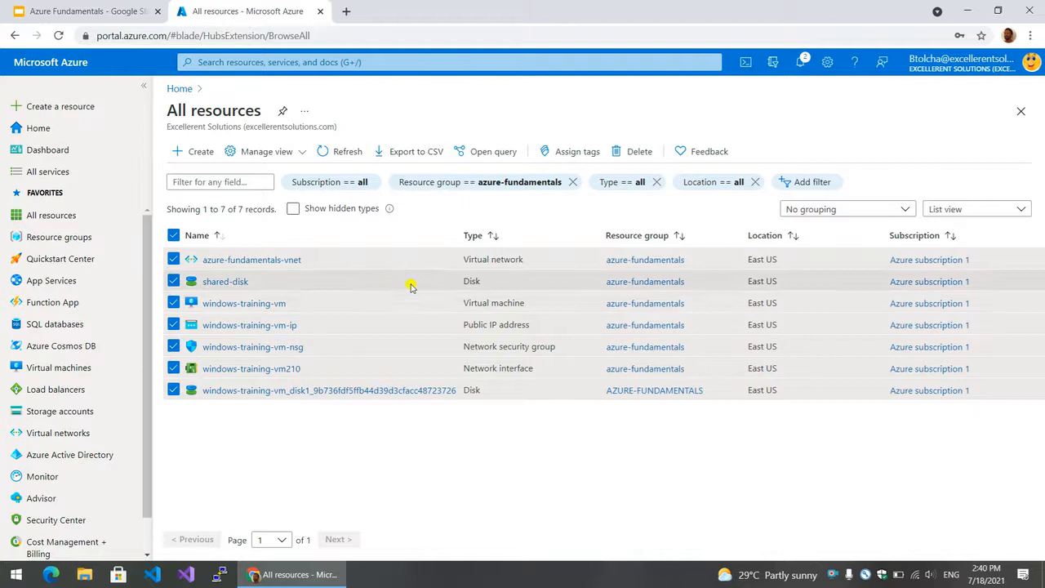
{"action": "left_click", "coordinate": [516, 181]}
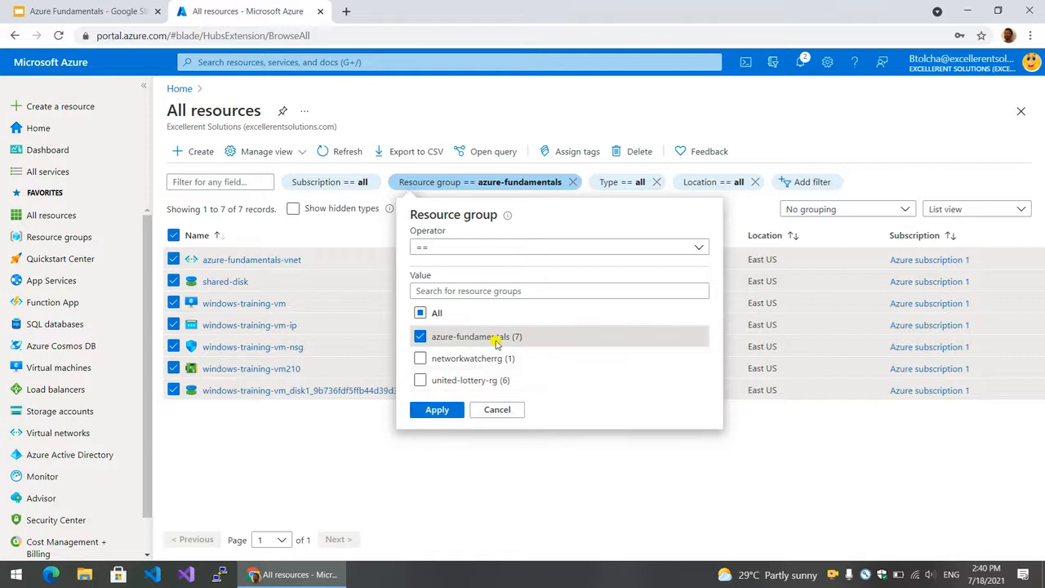
{"action": "left_click", "coordinate": [510, 410]}
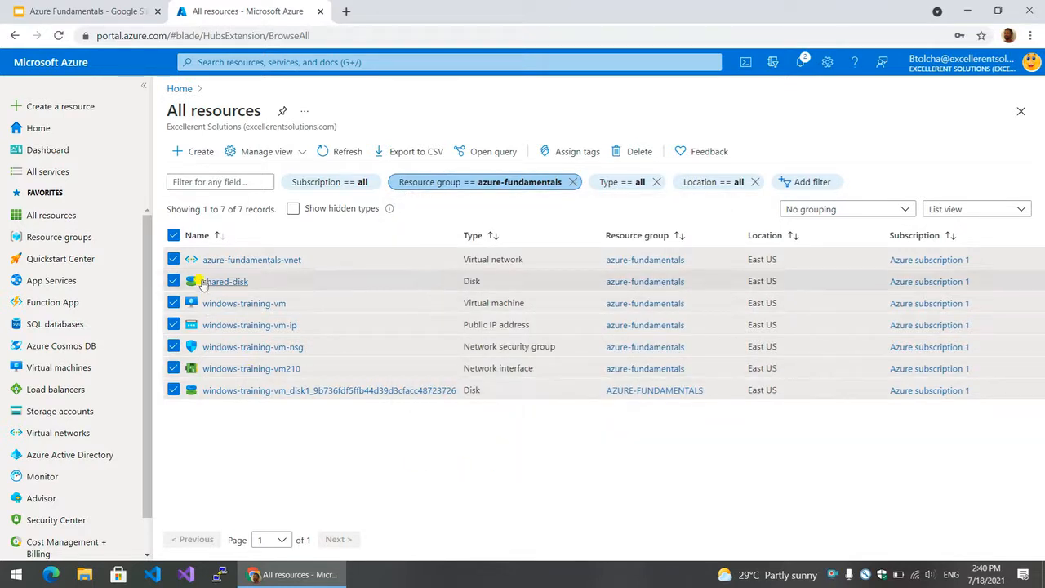
{"action": "left_click", "coordinate": [631, 153]}
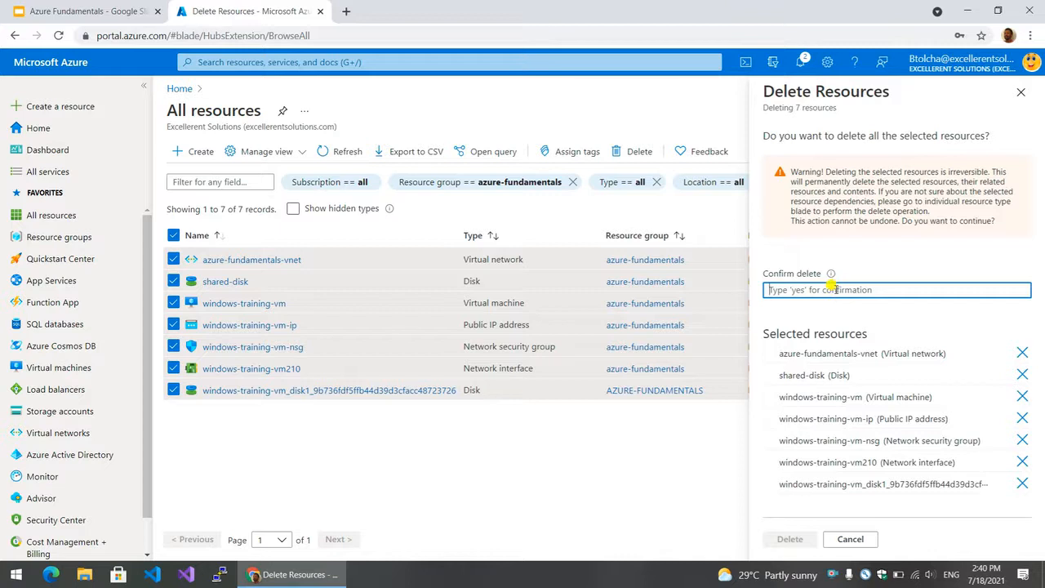
{"action": "type", "text": "yes"}
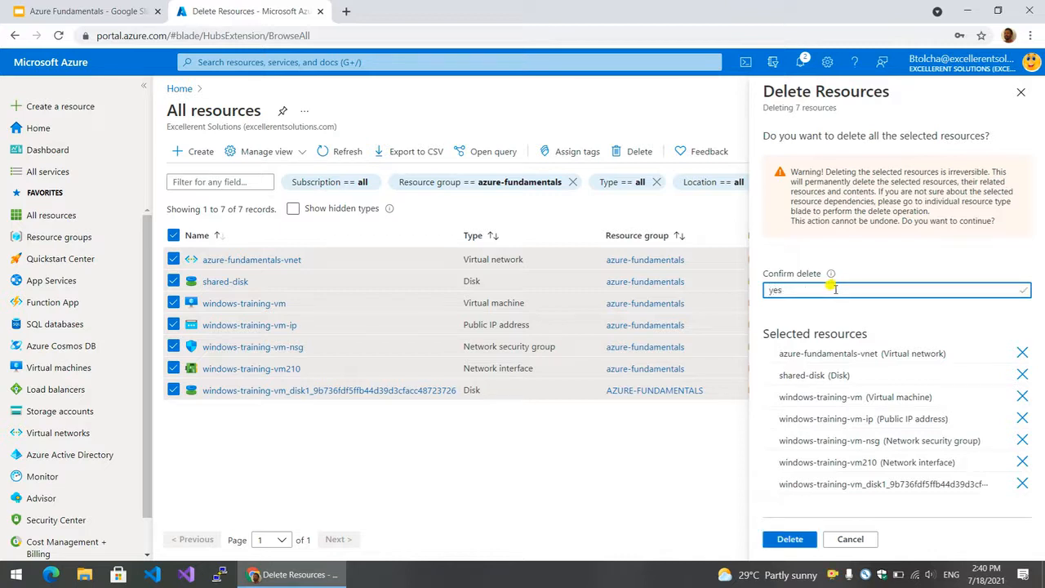
{"action": "left_click", "coordinate": [826, 316]}
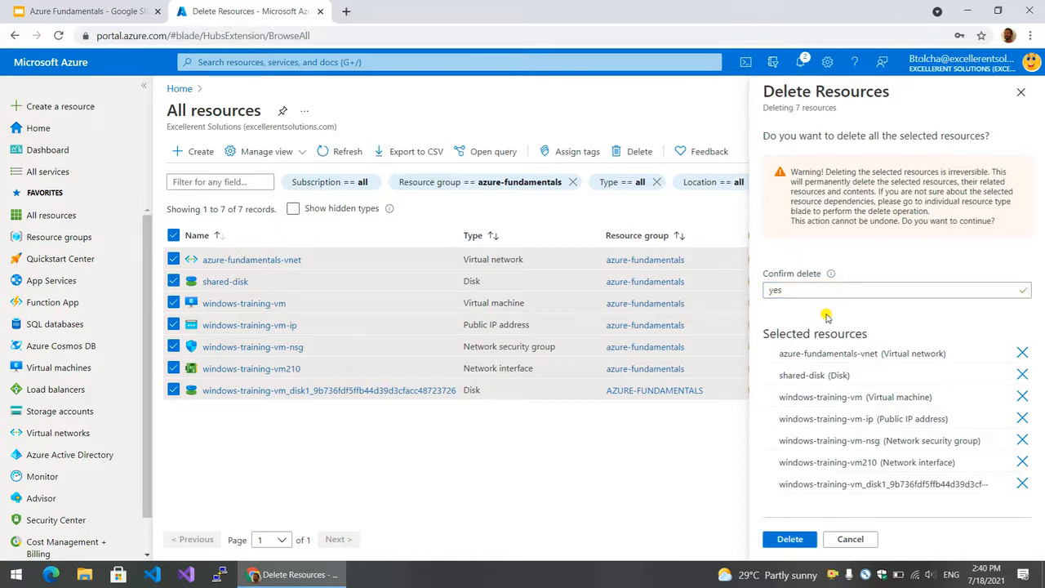
{"action": "left_click", "coordinate": [790, 540]}
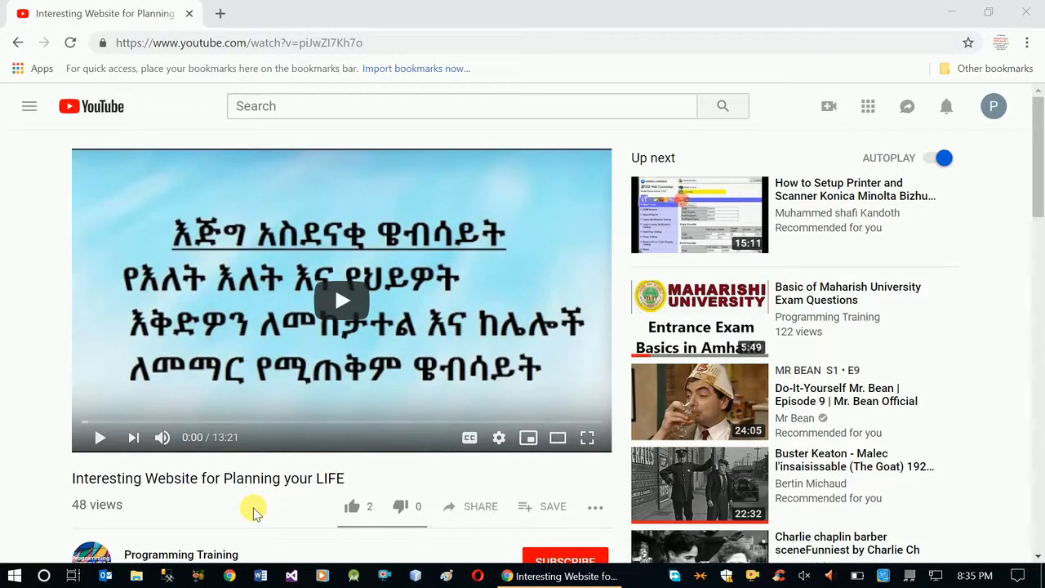
On YouTube, like the video "Interesting Website for Planning your LIFE" and subscribe to the Programming Training channel.
{"action": "left_click", "coordinate": [352, 507]}
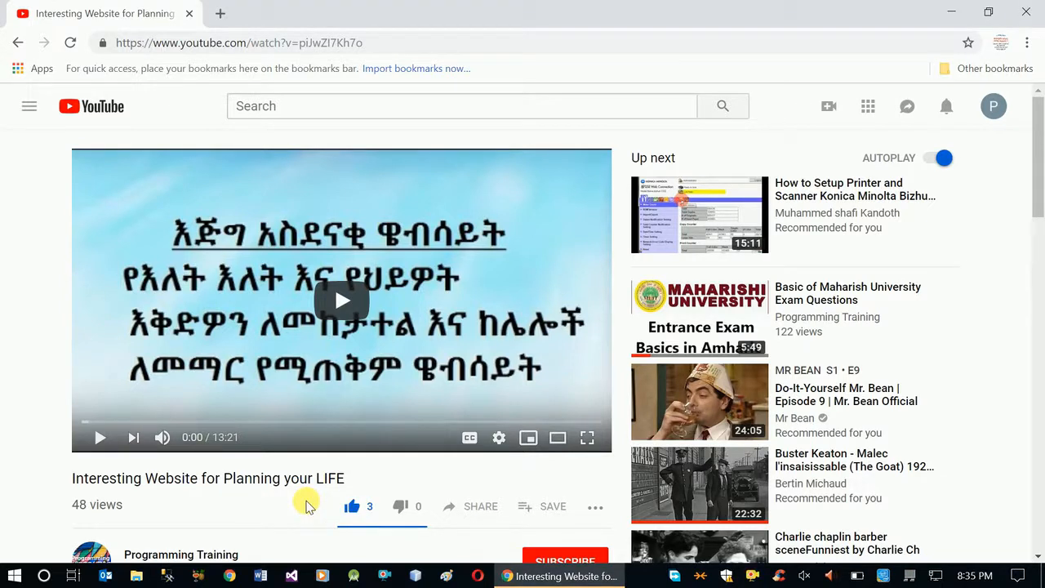
{"action": "scroll", "coordinate": [305, 503], "scroll_direction": "down", "scroll_amount": 1}
{"action": "scroll", "coordinate": [305, 503], "scroll_direction": "down", "scroll_amount": 4}
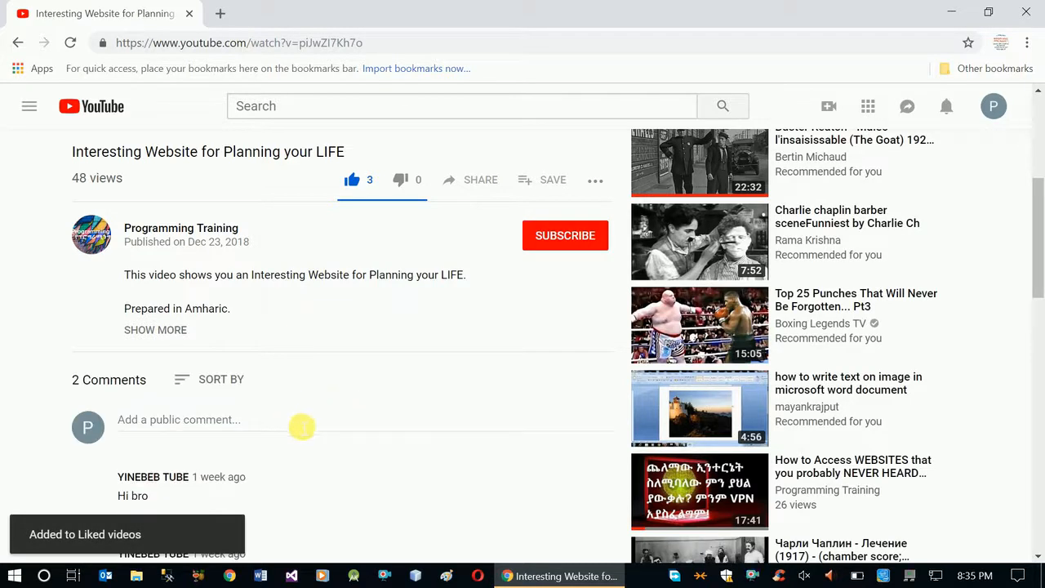
{"action": "scroll", "coordinate": [330, 400], "scroll_direction": "down", "scroll_amount": 2}
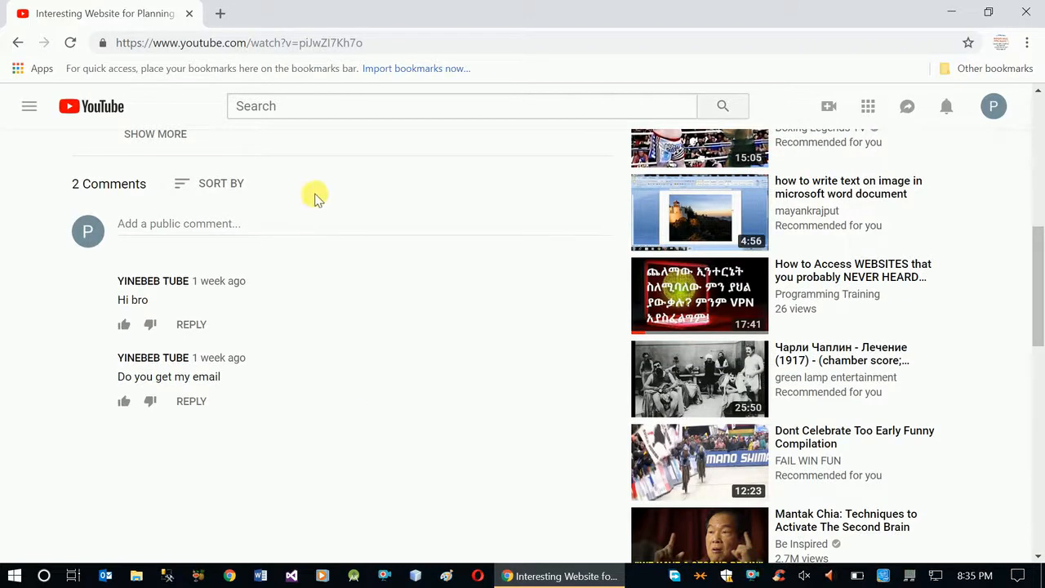
{"action": "left_click", "coordinate": [274, 227]}
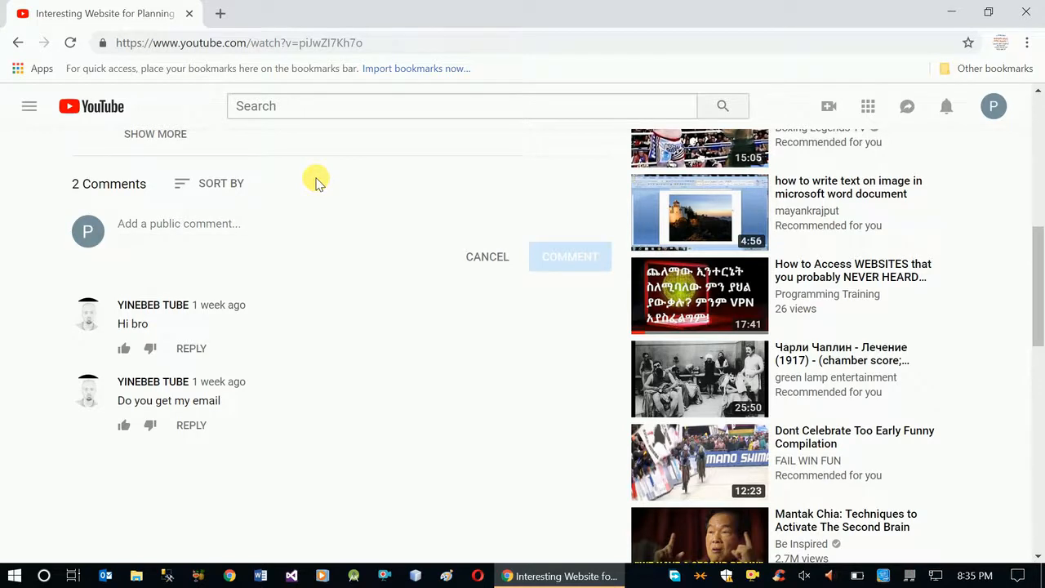
{"action": "scroll", "coordinate": [317, 180], "scroll_direction": "up", "scroll_amount": 5}
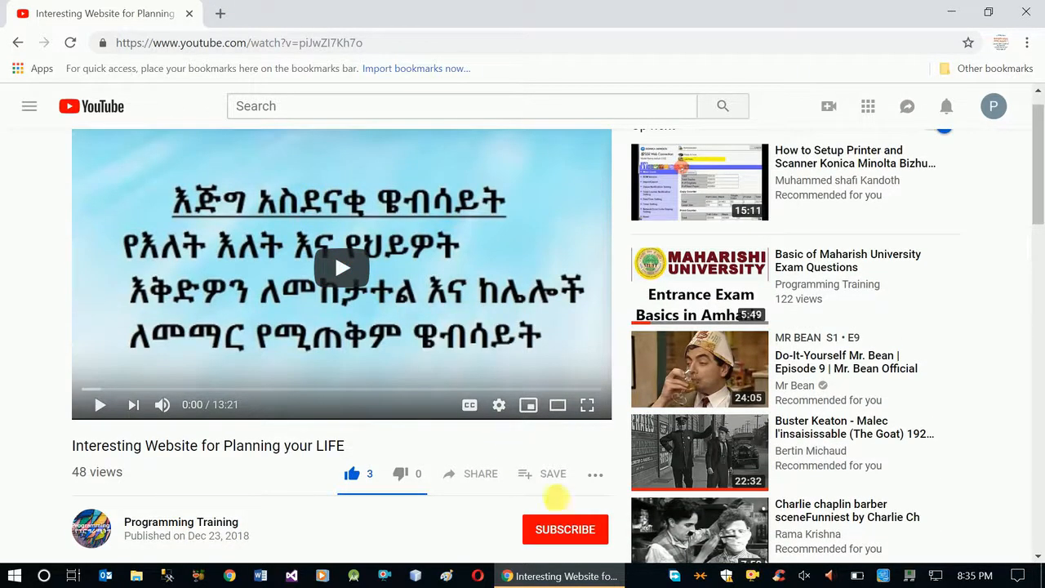
{"action": "left_click", "coordinate": [570, 531]}
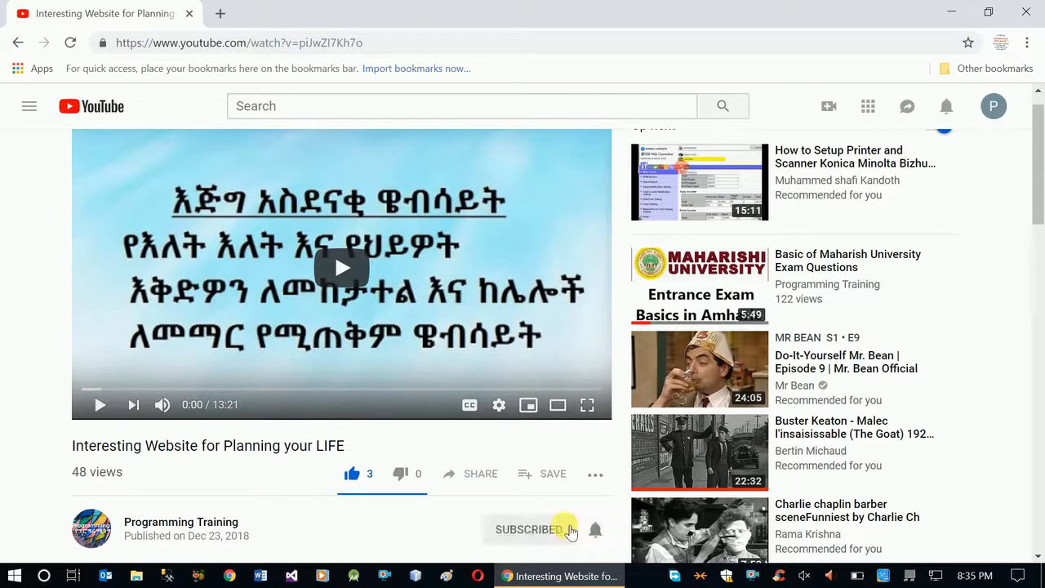